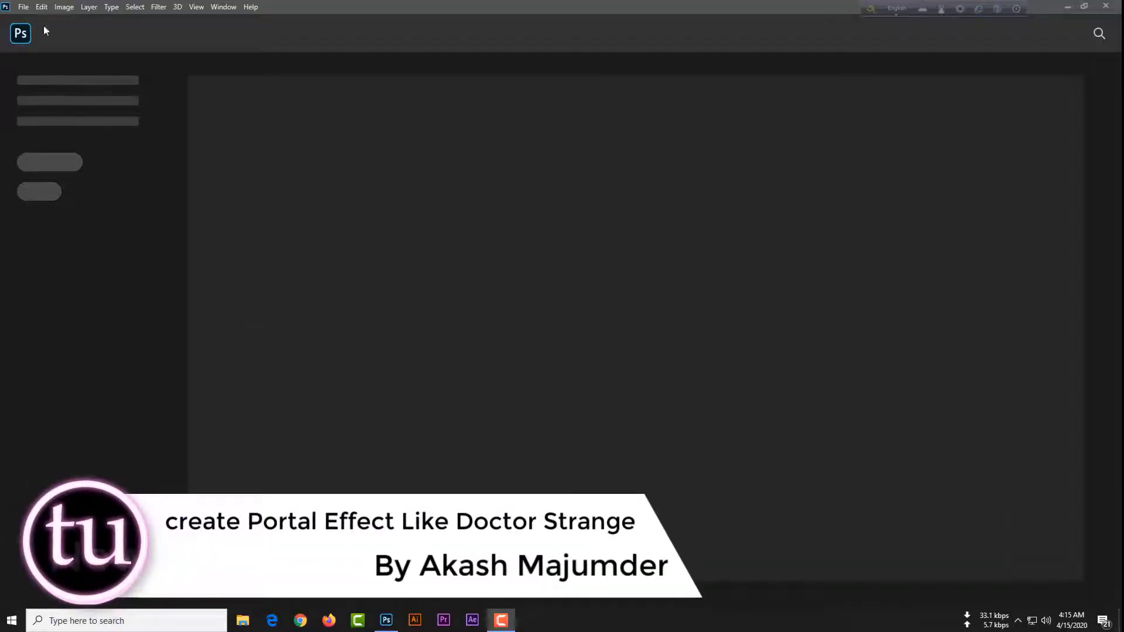
# Step: Open the sepia photo of the man with a camera in the meadow
pyautogui.click(23, 7)
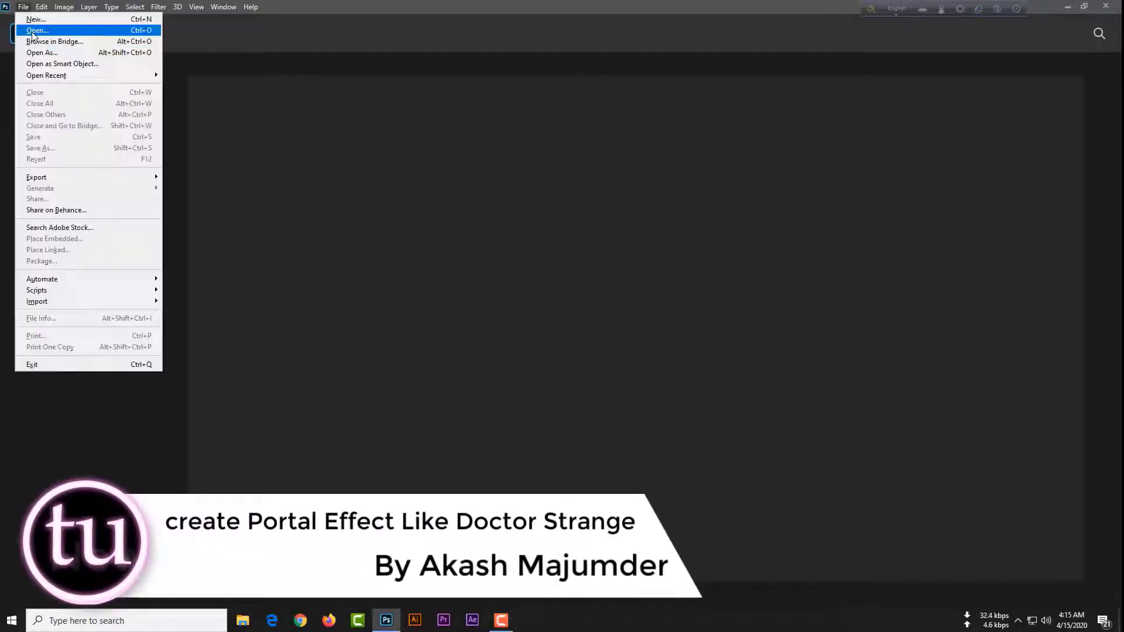
pyautogui.click(27, 28)
pyautogui.scroll(-3, 261, 132)
pyautogui.doubleClick(261, 132)
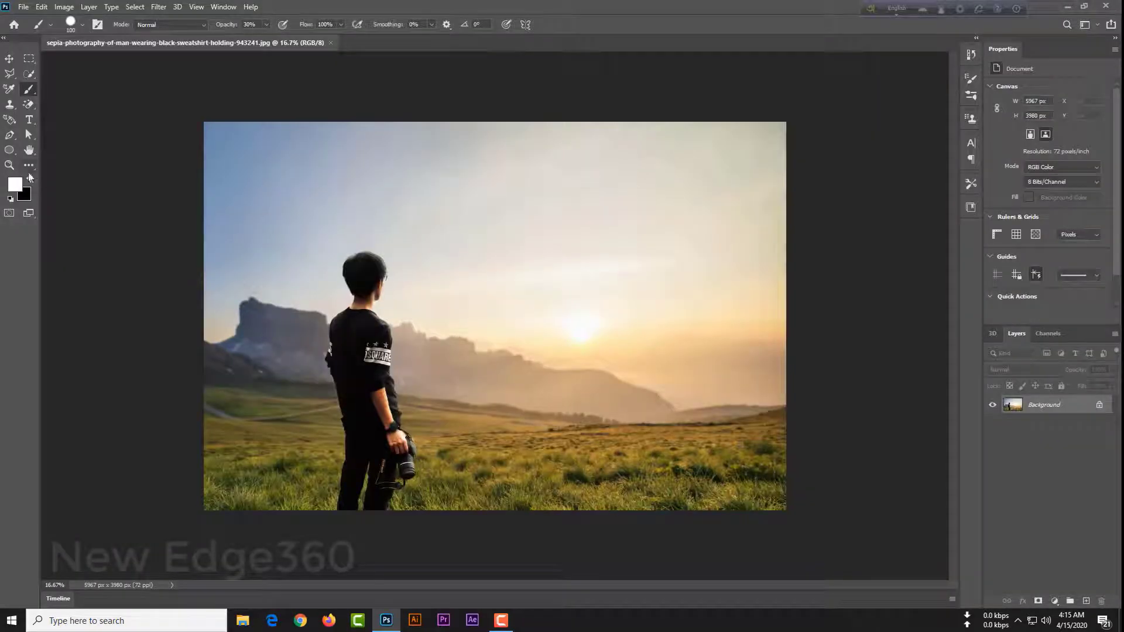
# Step: Crop the photo to exactly 1920×1080, shifting the image up inside the crop area
pyautogui.rightClick(34, 171)
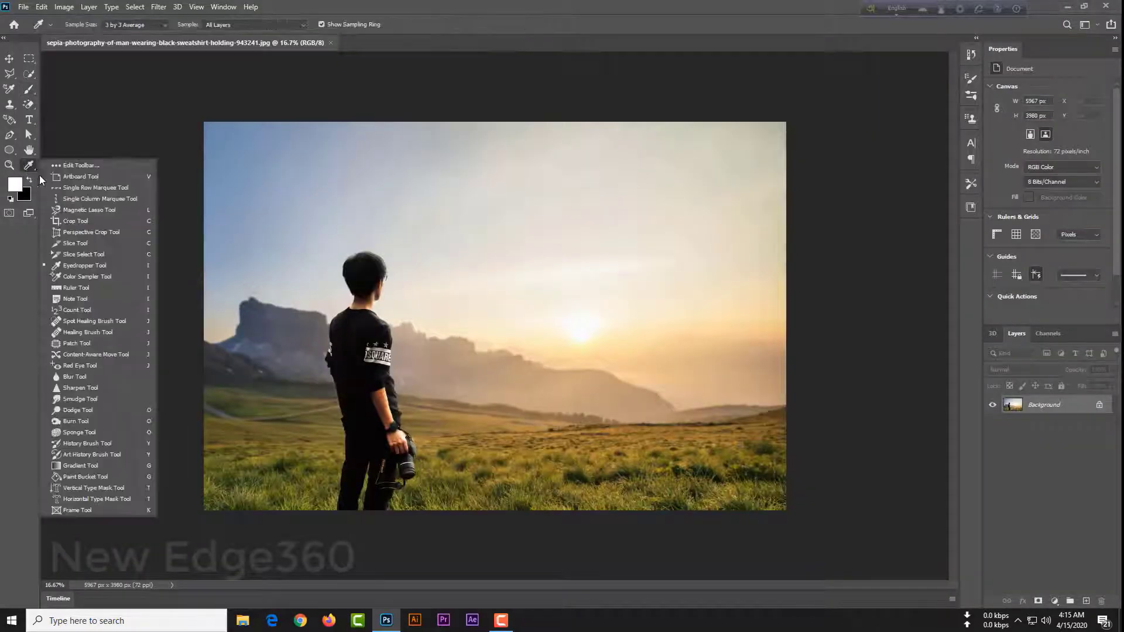
pyautogui.click(100, 221)
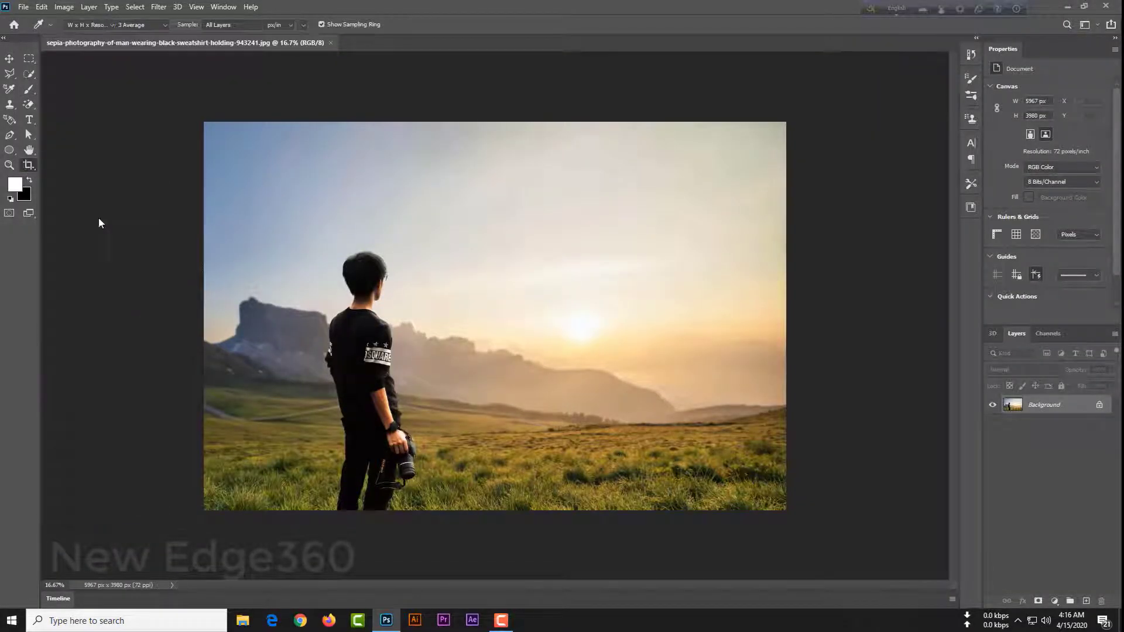
pyautogui.rightClick(410, 250)
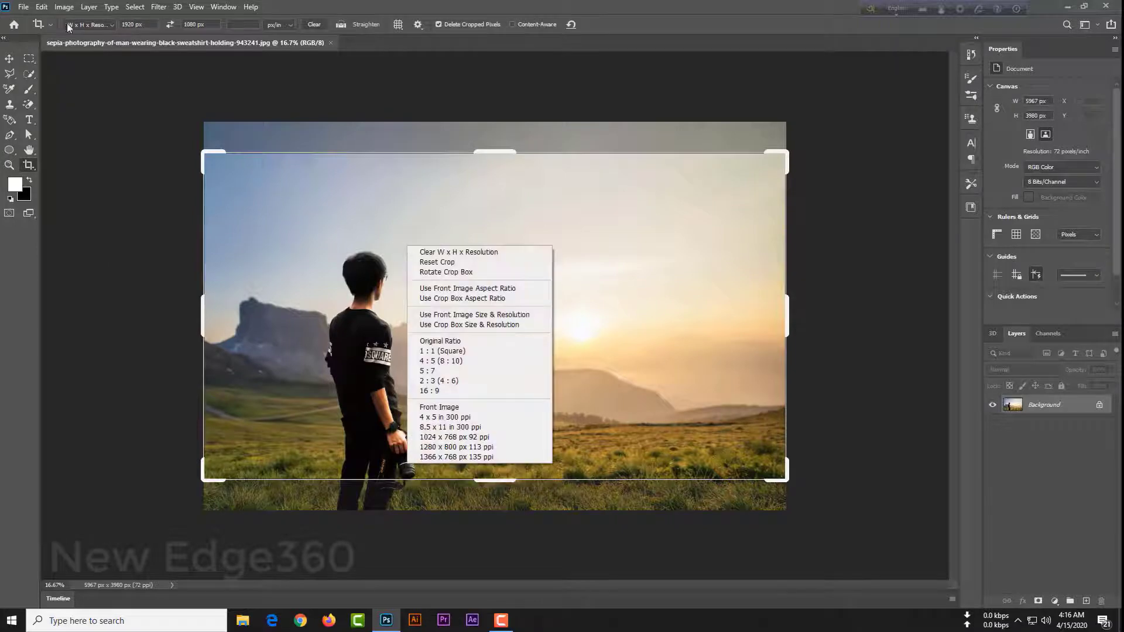
pyautogui.click(88, 24)
pyautogui.click(154, 25)
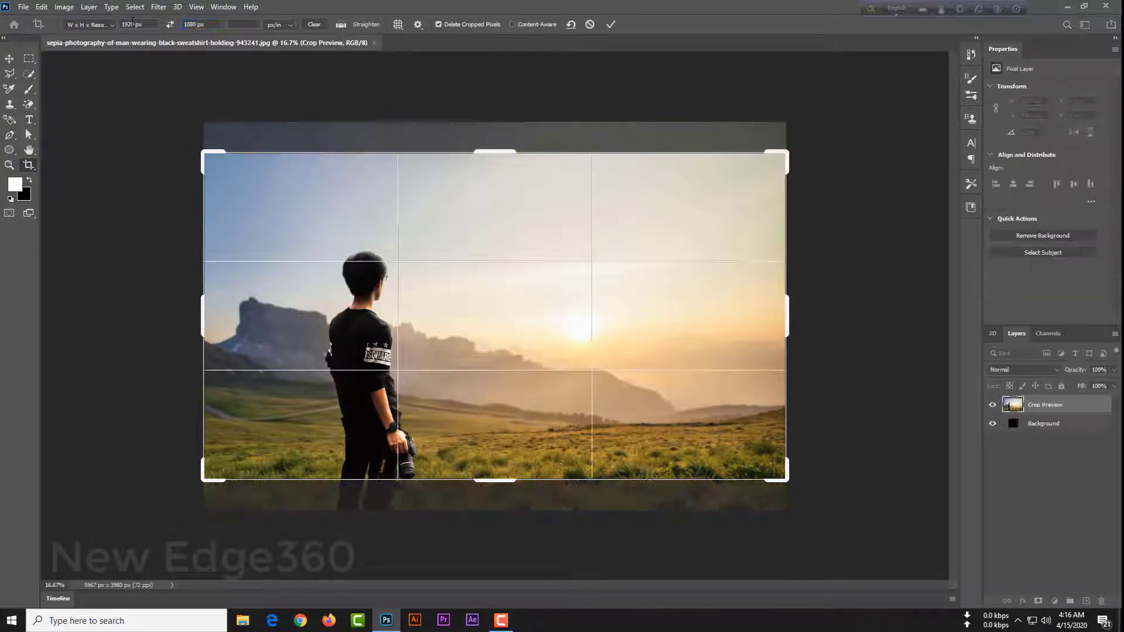
pyautogui.moveTo(389, 206); pyautogui.dragTo(389, 175)
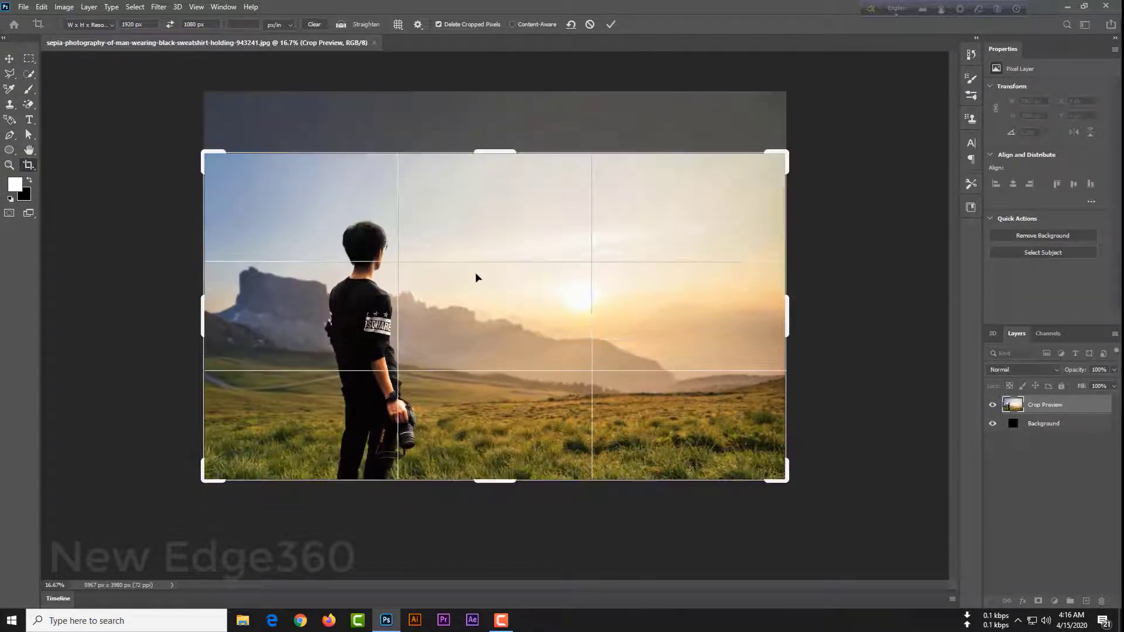
pyautogui.press('Return')
# Step: Add a Hue/Saturation adjustment layer with saturation -30
pyautogui.click(1056, 602)
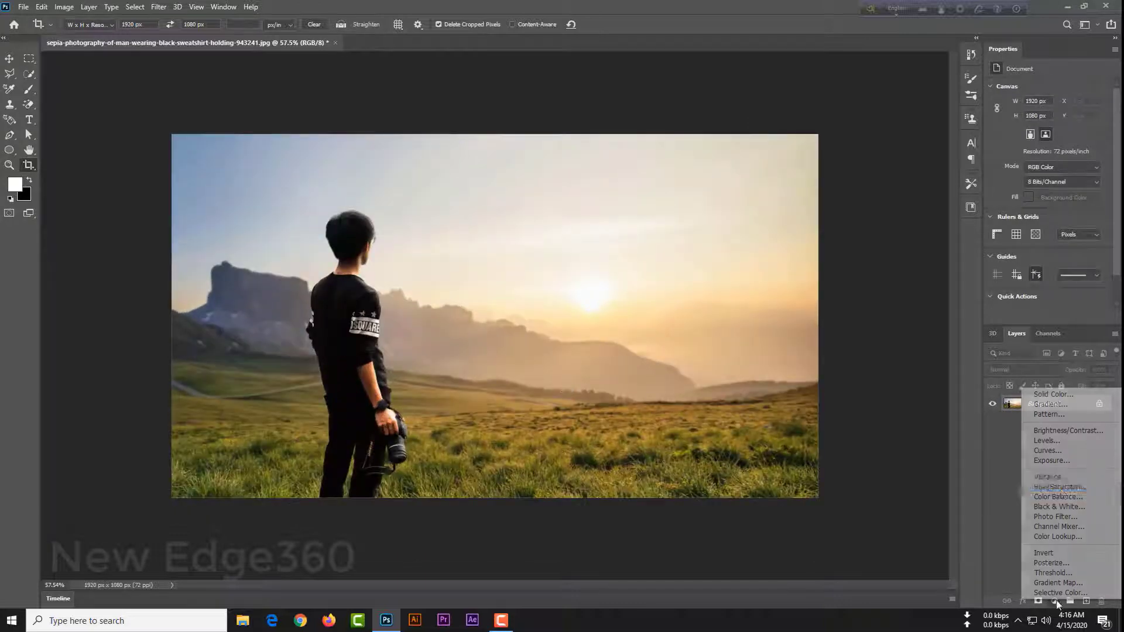
pyautogui.click(1057, 487)
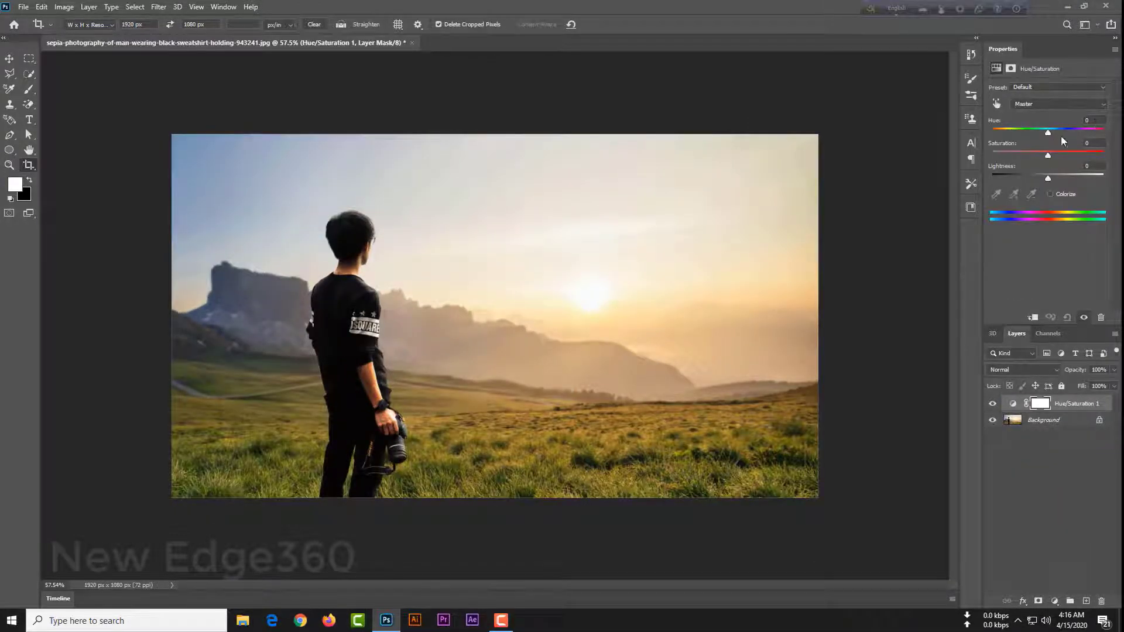
pyautogui.write('-30')
pyautogui.press('Return')
# Step: Add a Photo Filter adjustment layer using the Cooling Filter (82) preset
pyautogui.click(1053, 602)
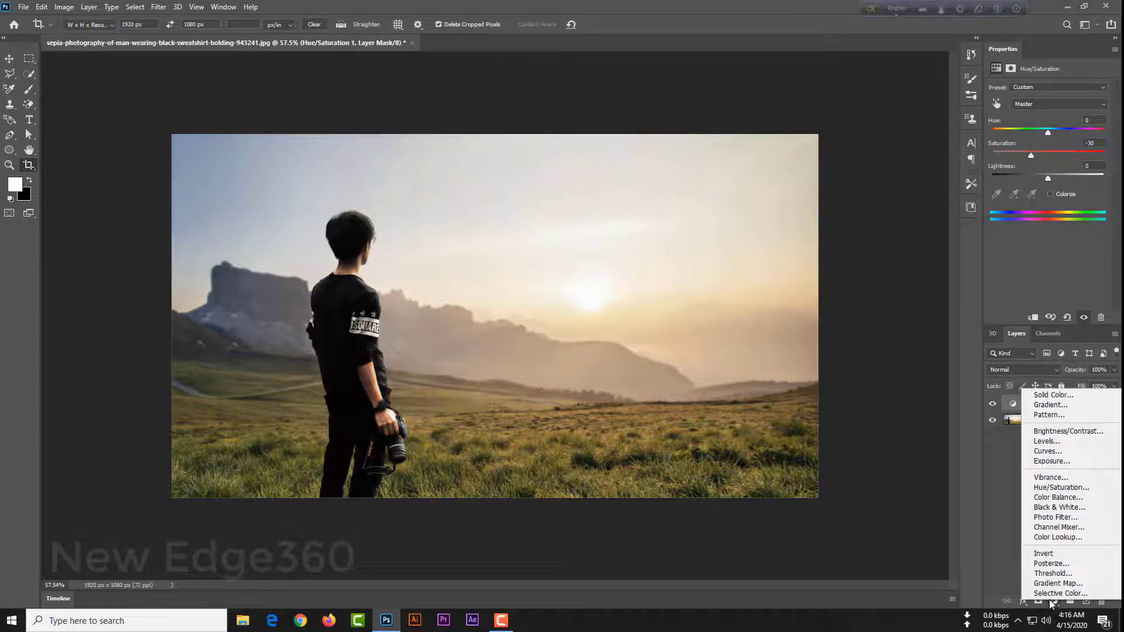
pyautogui.click(1065, 539)
pyautogui.click(1062, 86)
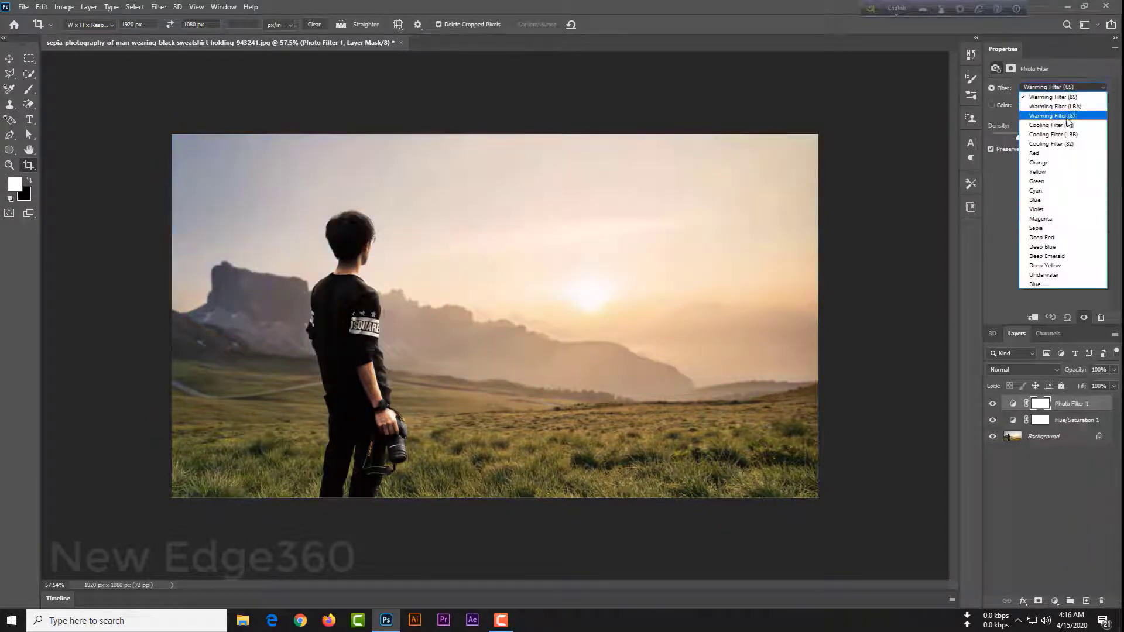
pyautogui.click(1057, 140)
pyautogui.click(1099, 370)
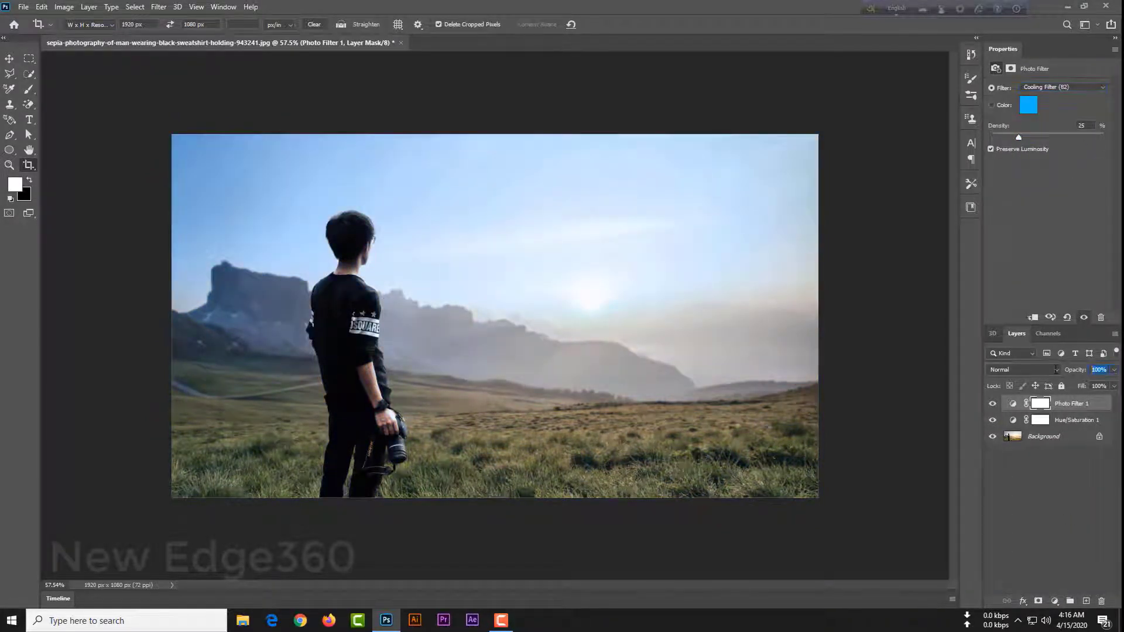
# Step: Set the photo filter opacity to 30% and add a black #000000 solid colour fill layer
pyautogui.write('30')
pyautogui.click(1063, 603)
pyautogui.click(1054, 345)
pyautogui.write('000000')
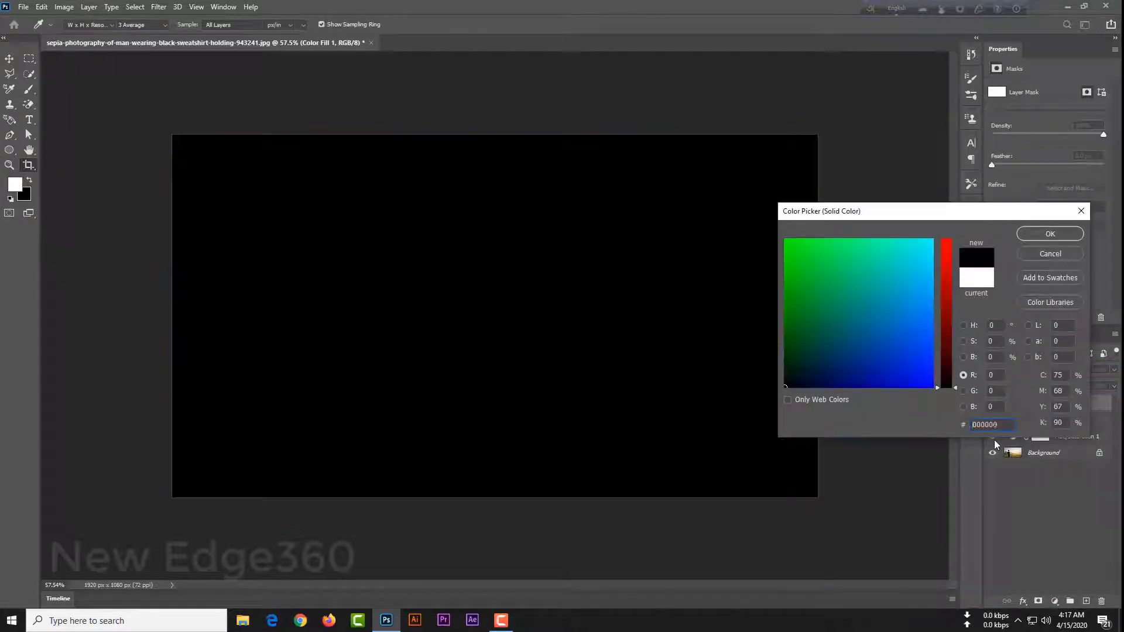
pyautogui.press('Return')
# Step: Lower the Color Fill 1 layer's opacity to 80% so the scene stays partly visible
pyautogui.click(1043, 404)
pyautogui.click(1099, 370)
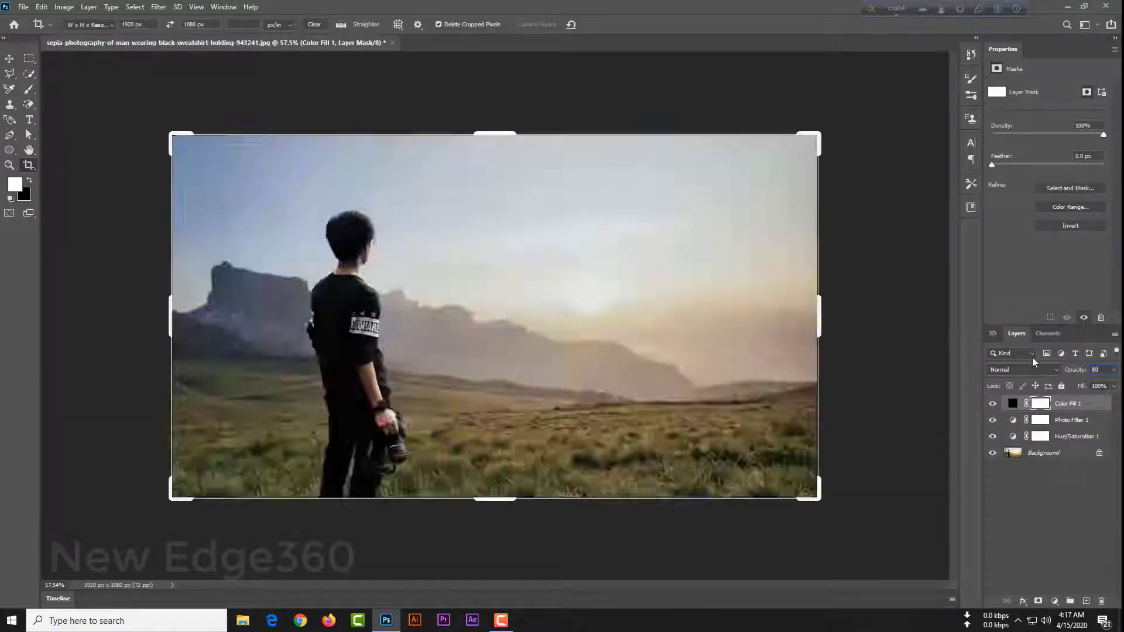
pyautogui.write('70v')
pyautogui.scroll(2, 677, 335)
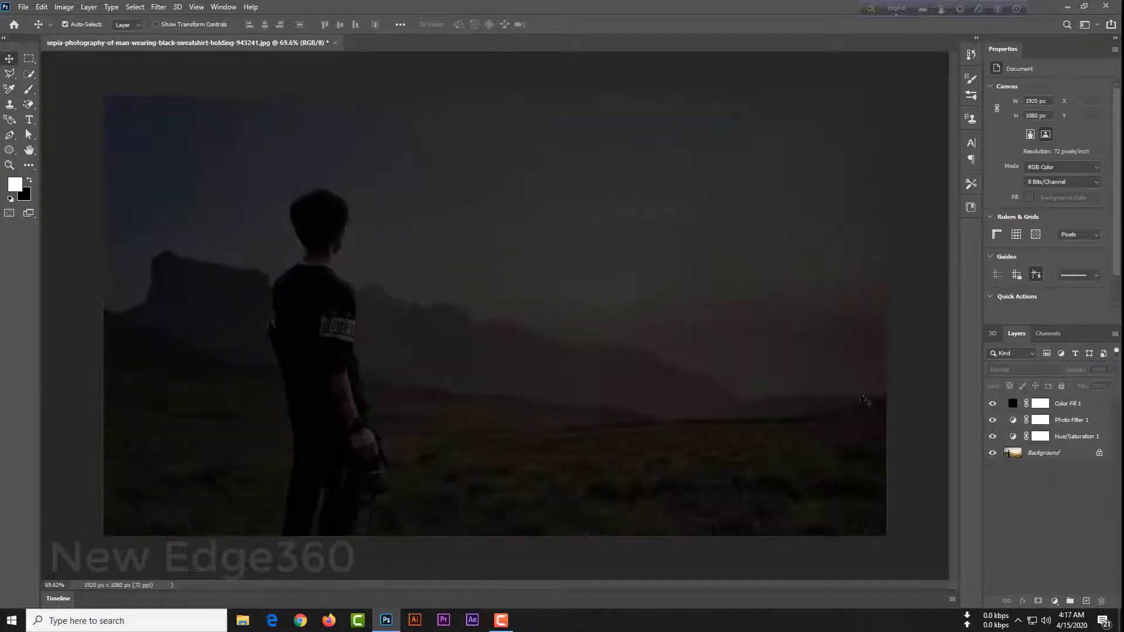
pyautogui.click(1043, 404)
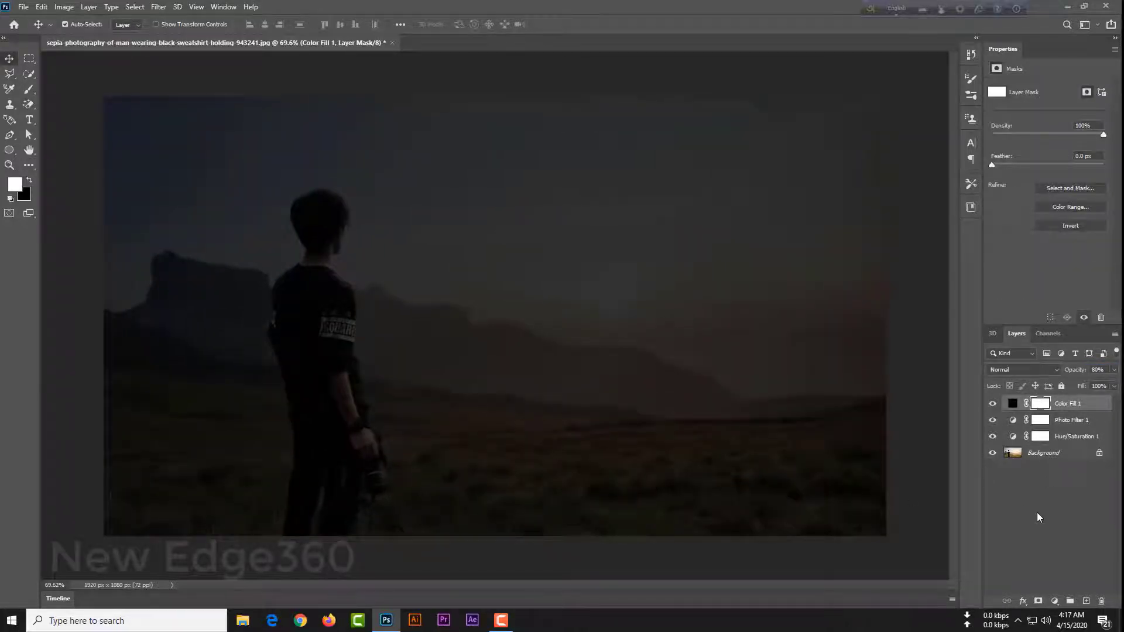
# Step: Draw a tall ellipse with no fill and a white stroke right of the man
pyautogui.rightClick(10, 150)
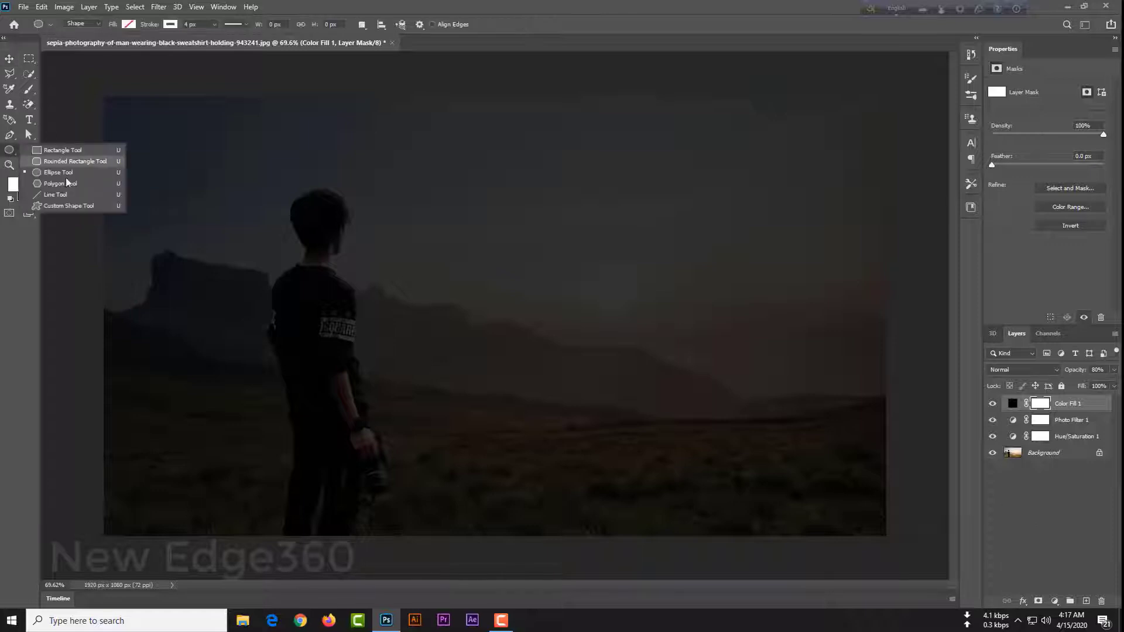
pyautogui.click(70, 174)
pyautogui.click(129, 24)
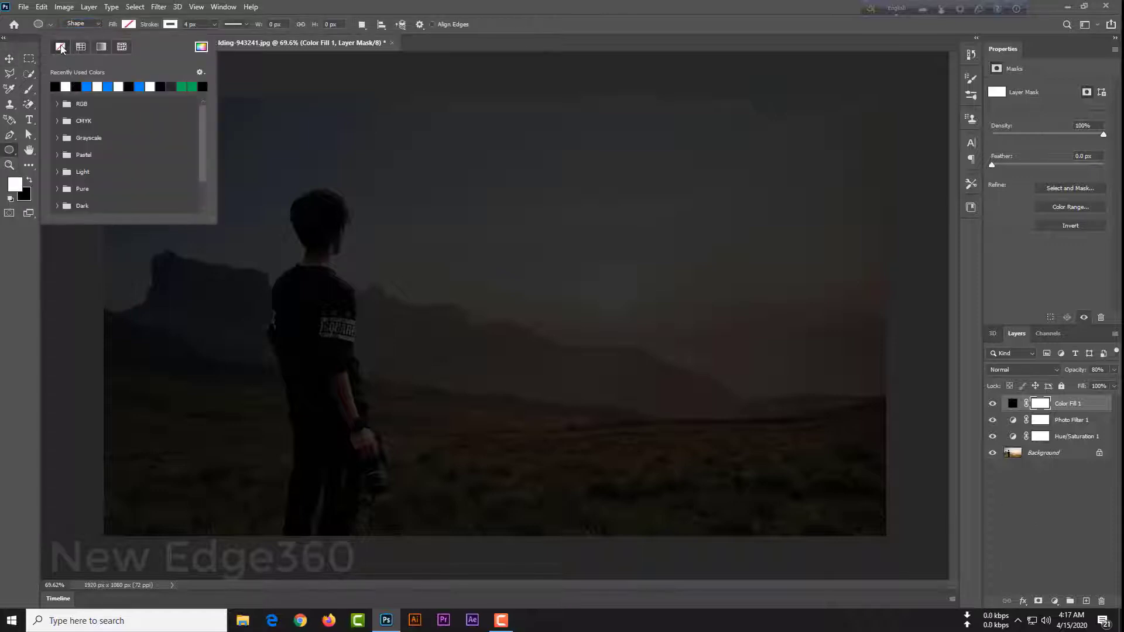
pyautogui.click(174, 24)
pyautogui.click(174, 24)
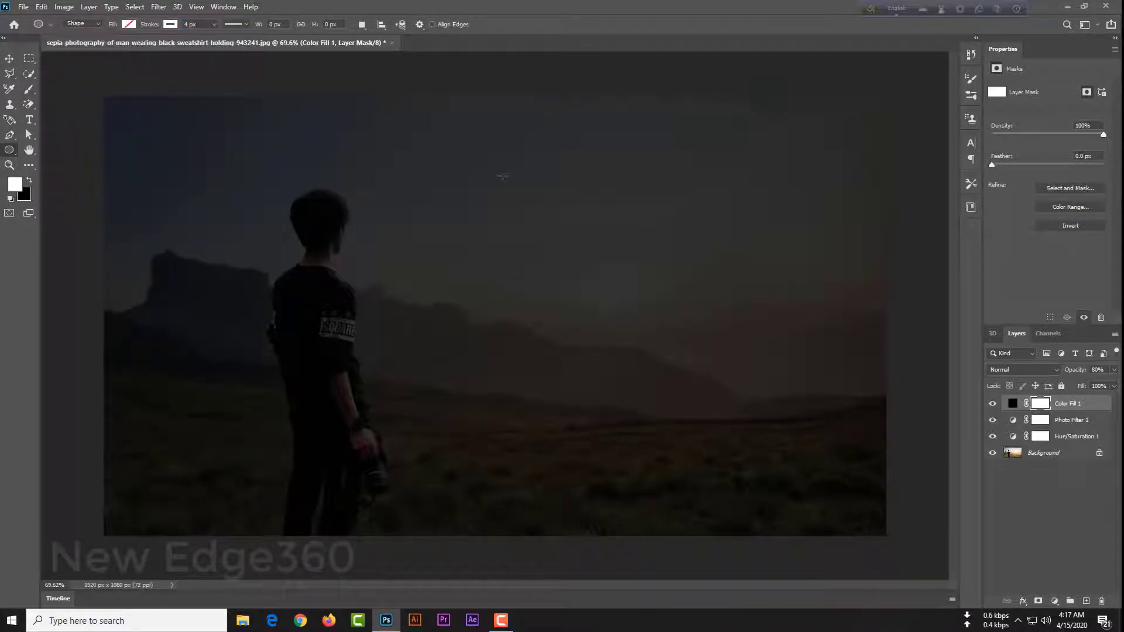
pyautogui.moveTo(437, 182); pyautogui.dragTo(633, 501)
# Step: Nudge the oval up-left, tilt it with a perspective transform, and duplicate its layer
pyautogui.click(12, 61)
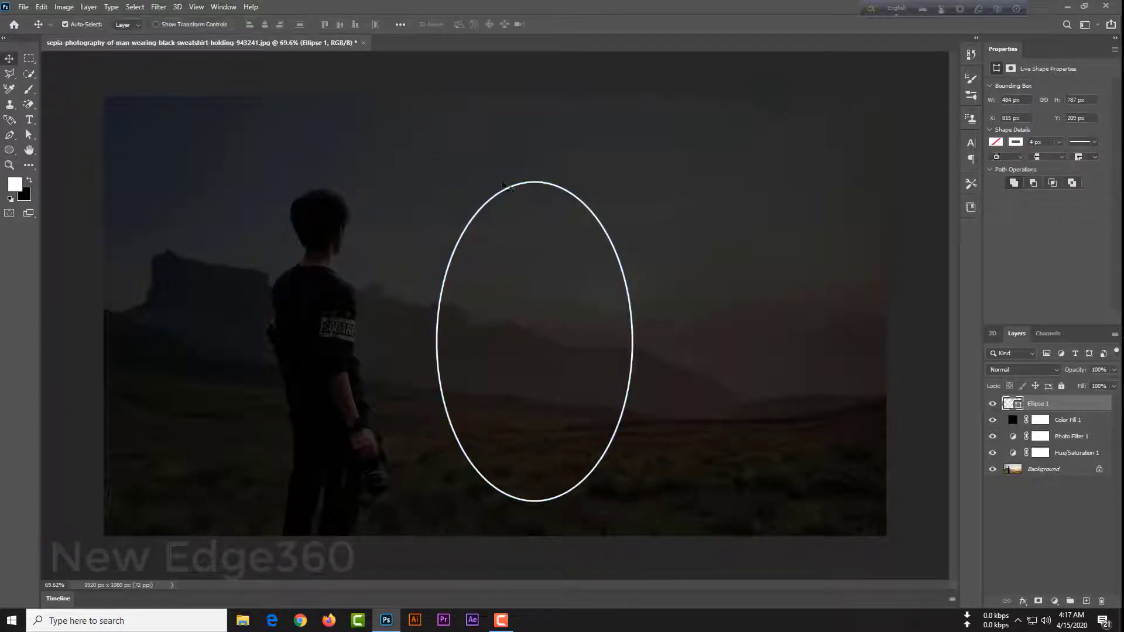
pyautogui.moveTo(508, 196); pyautogui.dragTo(481, 185)
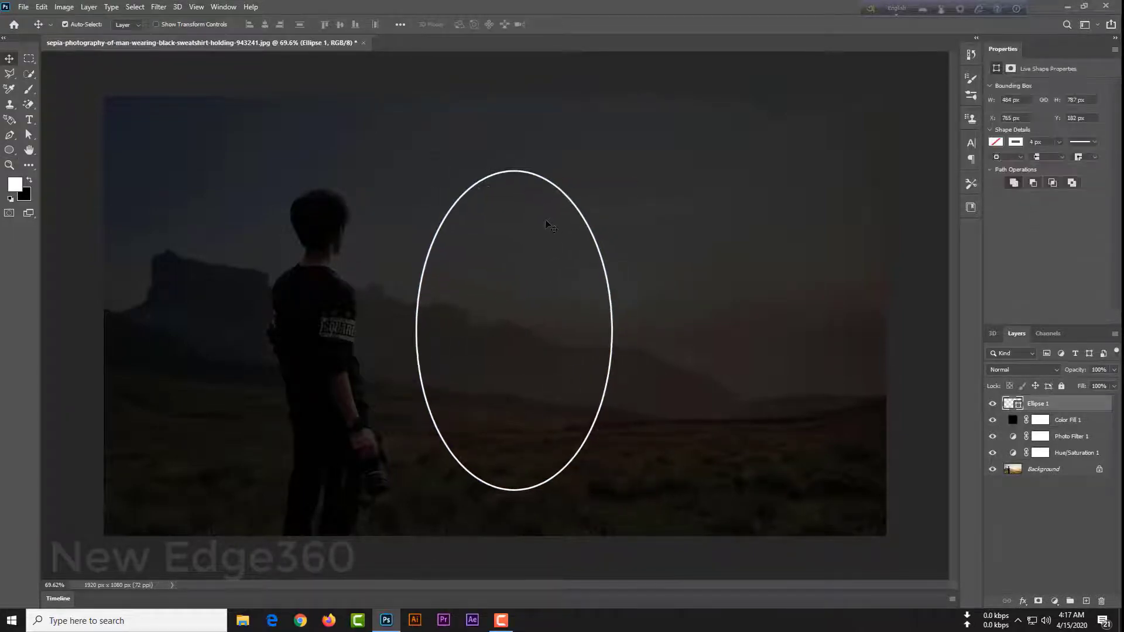
pyautogui.hotkey('ctrl', 't')
pyautogui.moveTo(614, 170); pyautogui.dragTo(623, 157)
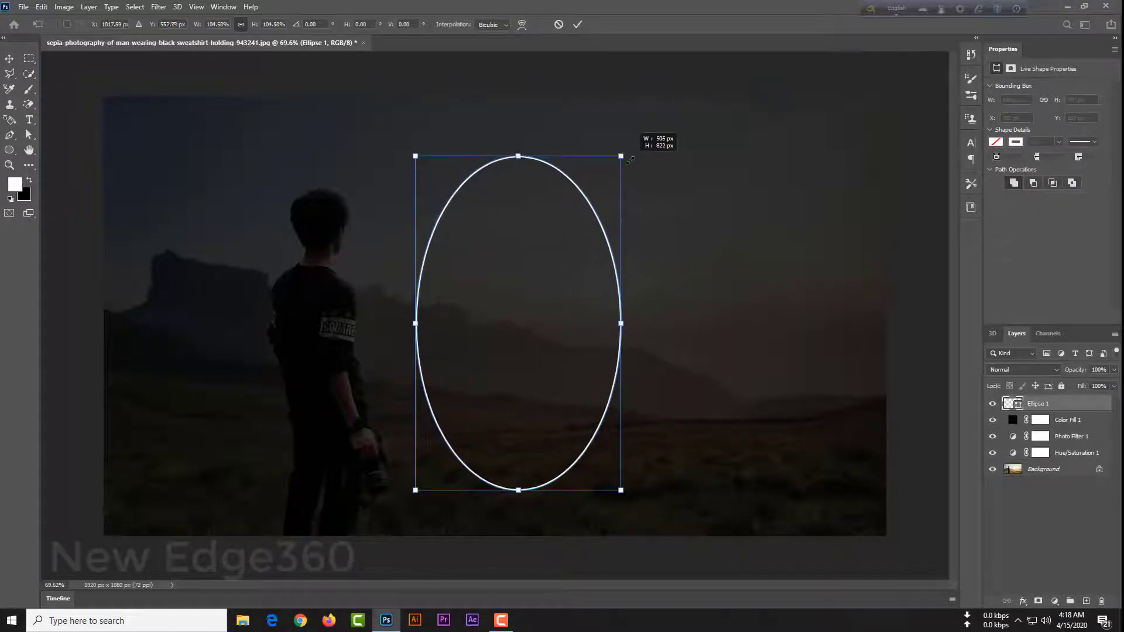
pyautogui.rightClick(611, 180)
pyautogui.click(626, 198)
pyautogui.moveTo(415, 156)
pyautogui.mouseDown()
pyautogui.moveTo(407, 180)
pyautogui.moveTo(421, 192)
pyautogui.mouseUp()
pyautogui.rightClick(605, 192)
pyautogui.click(638, 255)
pyautogui.moveTo(621, 166); pyautogui.dragTo(621, 127)
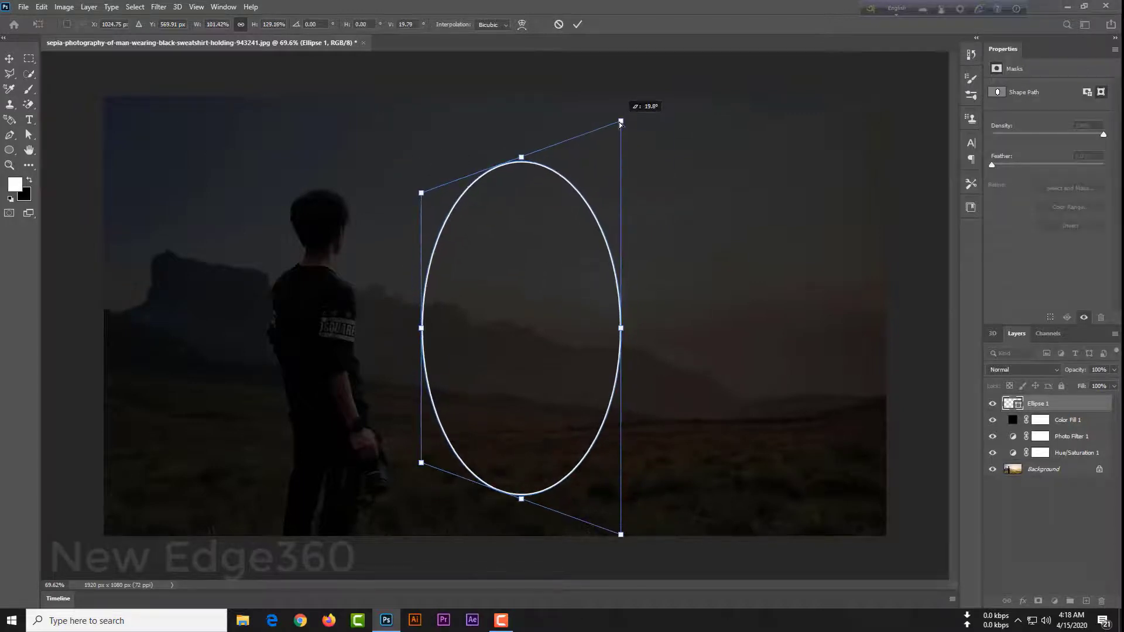
pyautogui.press('Return')
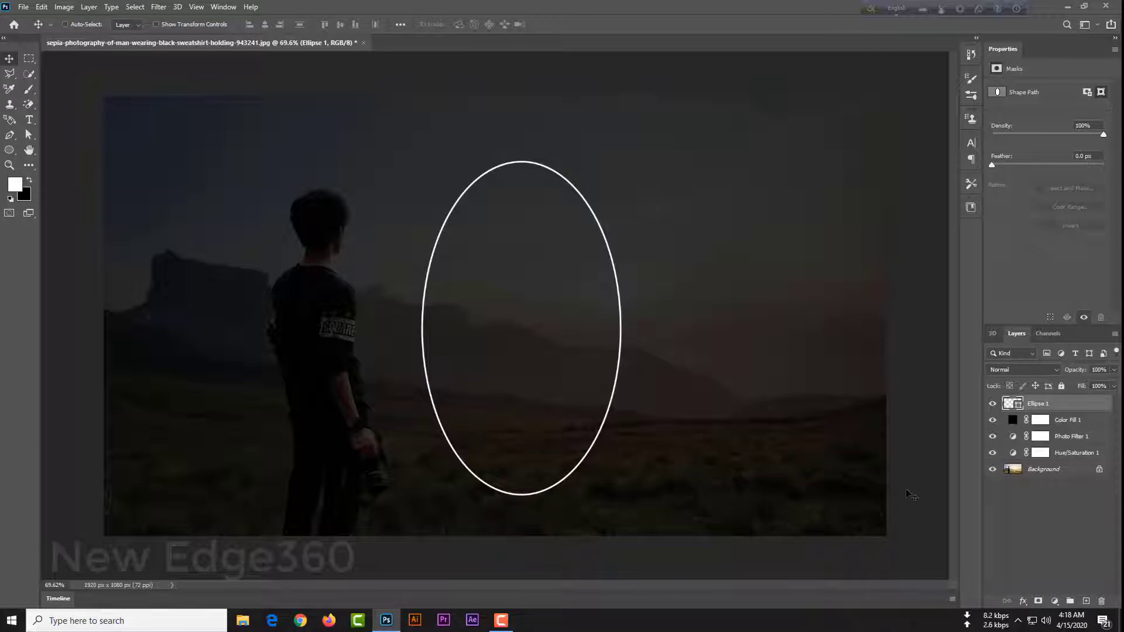
pyautogui.hotkey('ctrl', 'j')
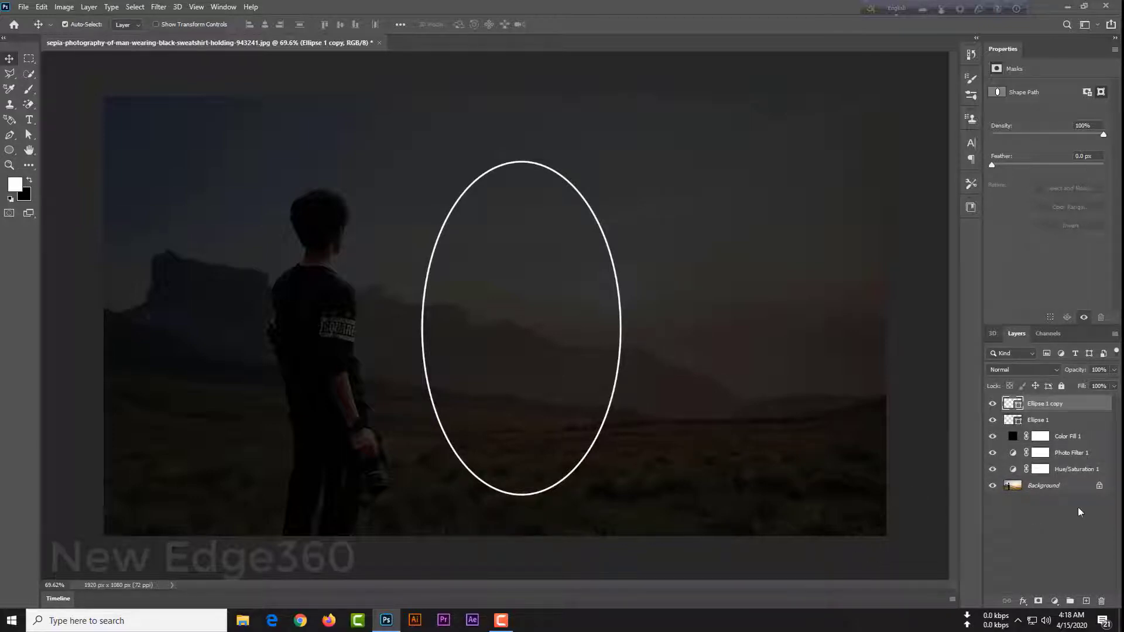
# Step: Give the oval copy a blue outer glow of size 10
pyautogui.rightClick(1071, 404)
pyautogui.click(950, 132)
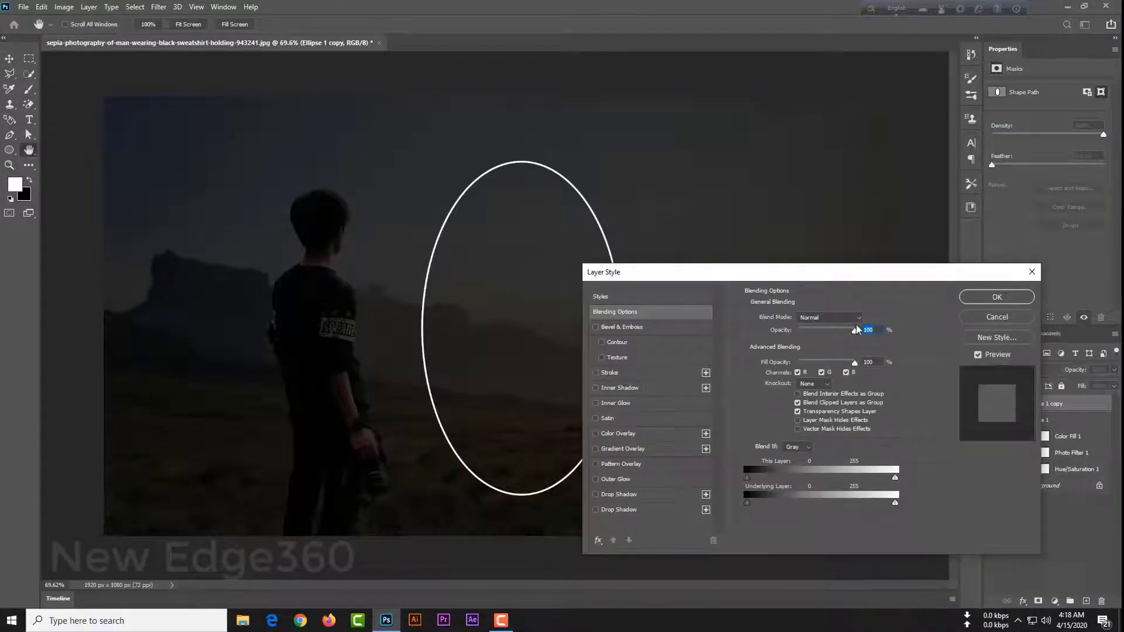
pyautogui.click(615, 479)
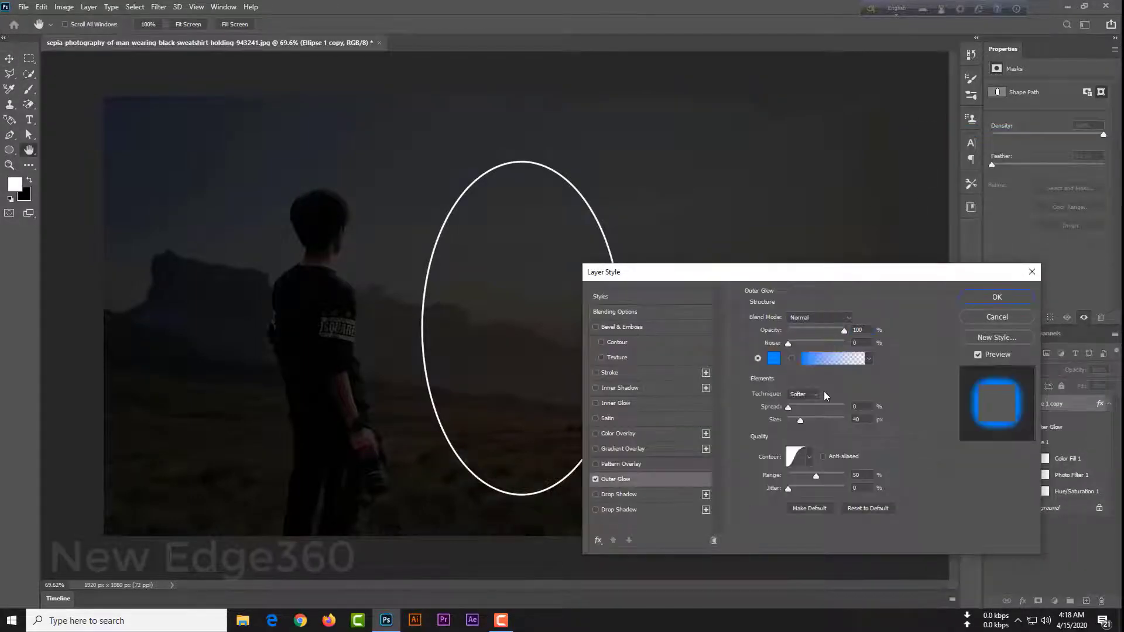
pyautogui.click(773, 359)
pyautogui.click(1048, 233)
pyautogui.write('10')
pyautogui.click(809, 456)
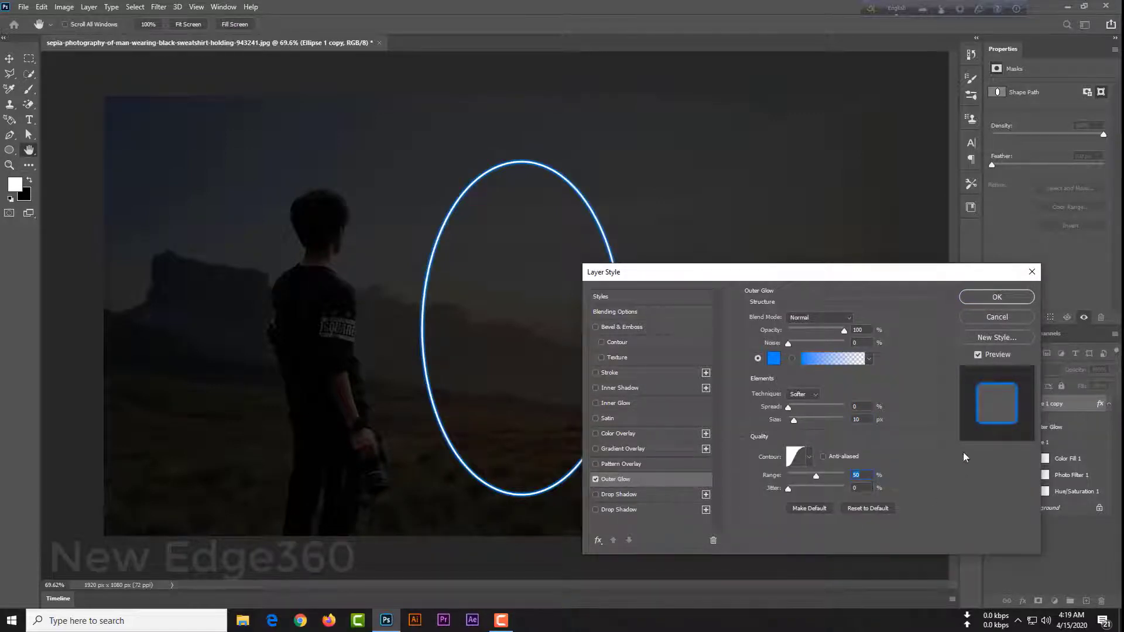
pyautogui.click(986, 299)
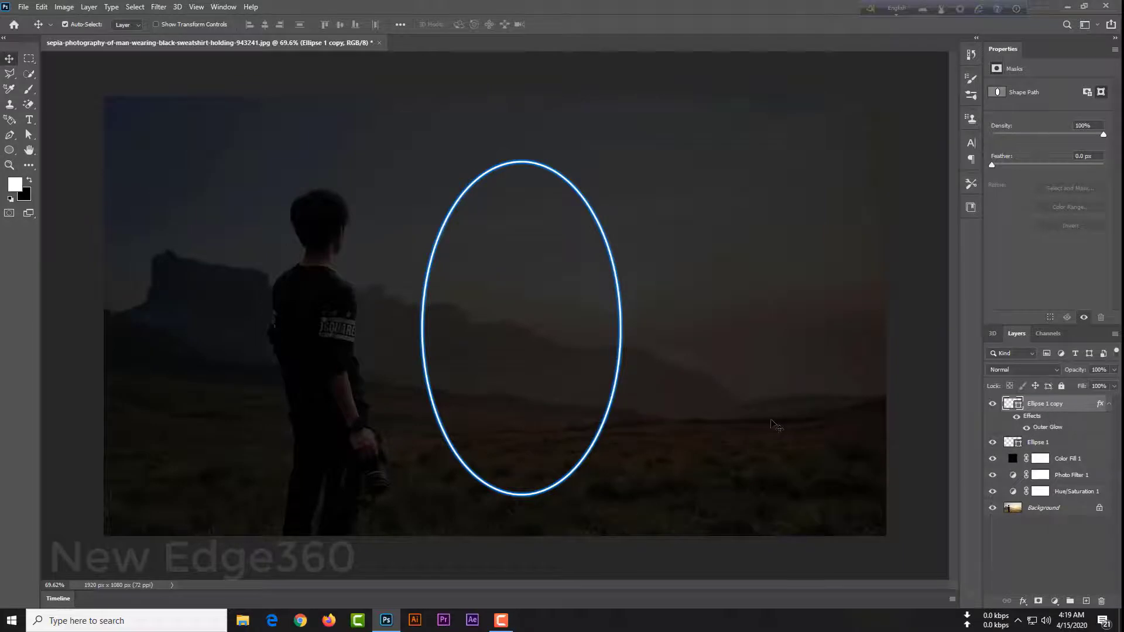
# Step: Duplicate the glowing ellipse and change the copy's outer glow to white #fff, size 5
pyautogui.hotkey('ctrl', 'j')
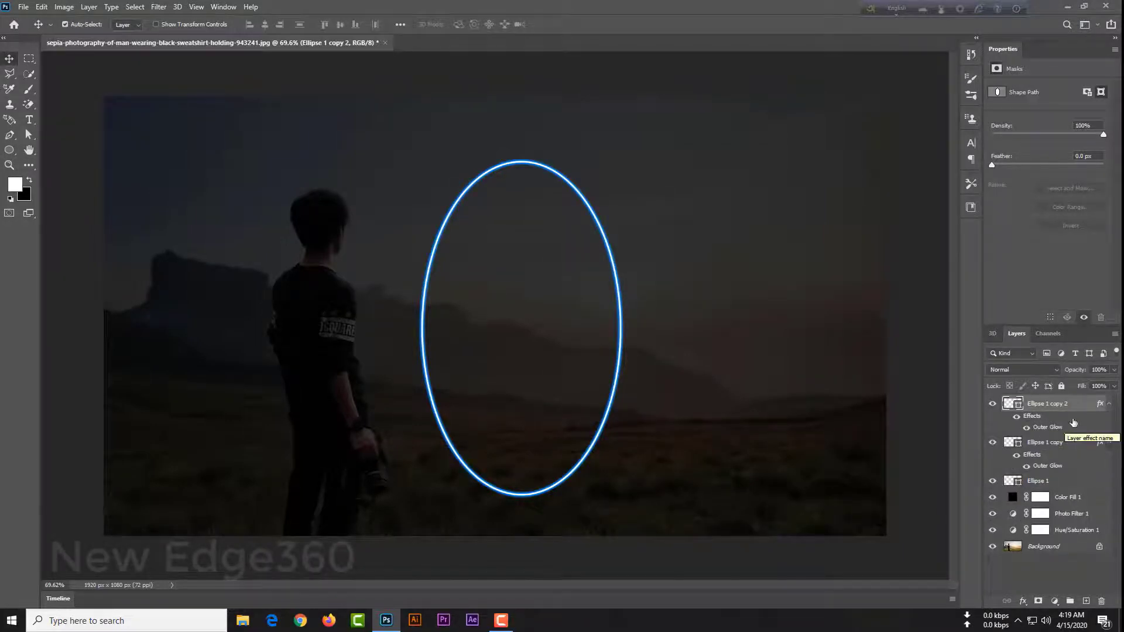
pyautogui.rightClick(1071, 403)
pyautogui.click(948, 130)
pyautogui.click(628, 481)
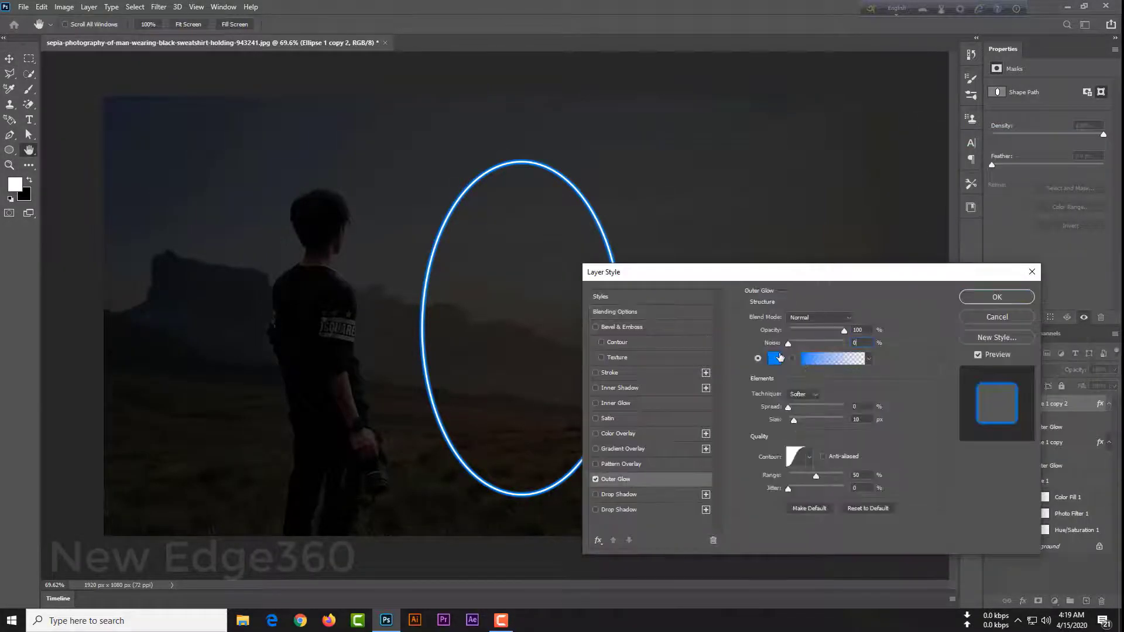
pyautogui.click(771, 359)
pyautogui.write('fff')
pyautogui.press('Return')
pyautogui.write('5')
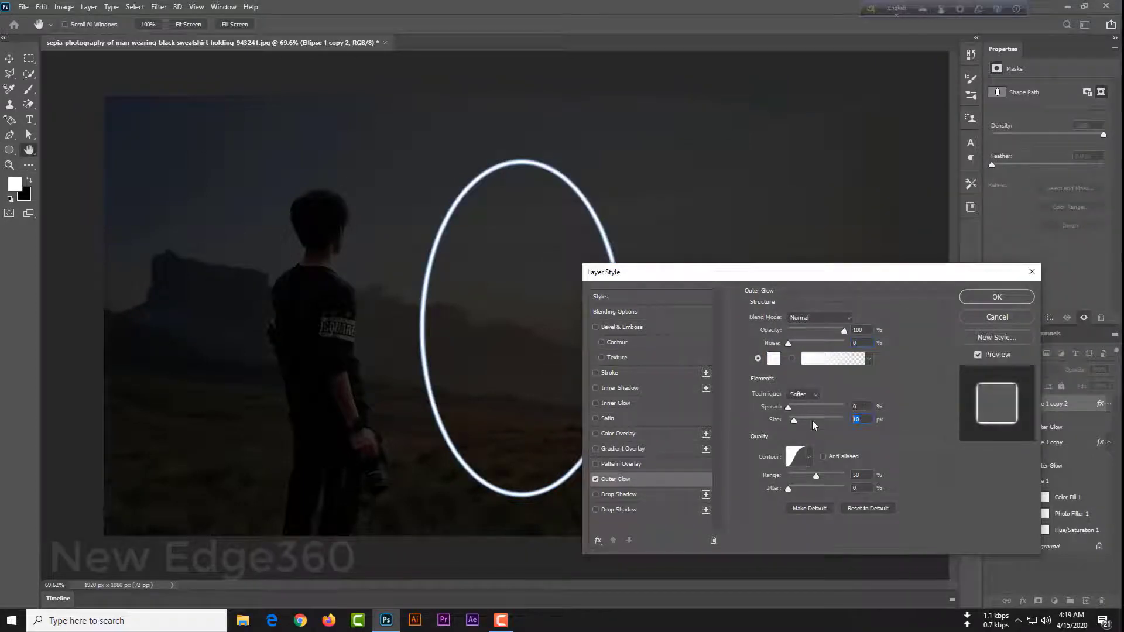
pyautogui.press('Return')
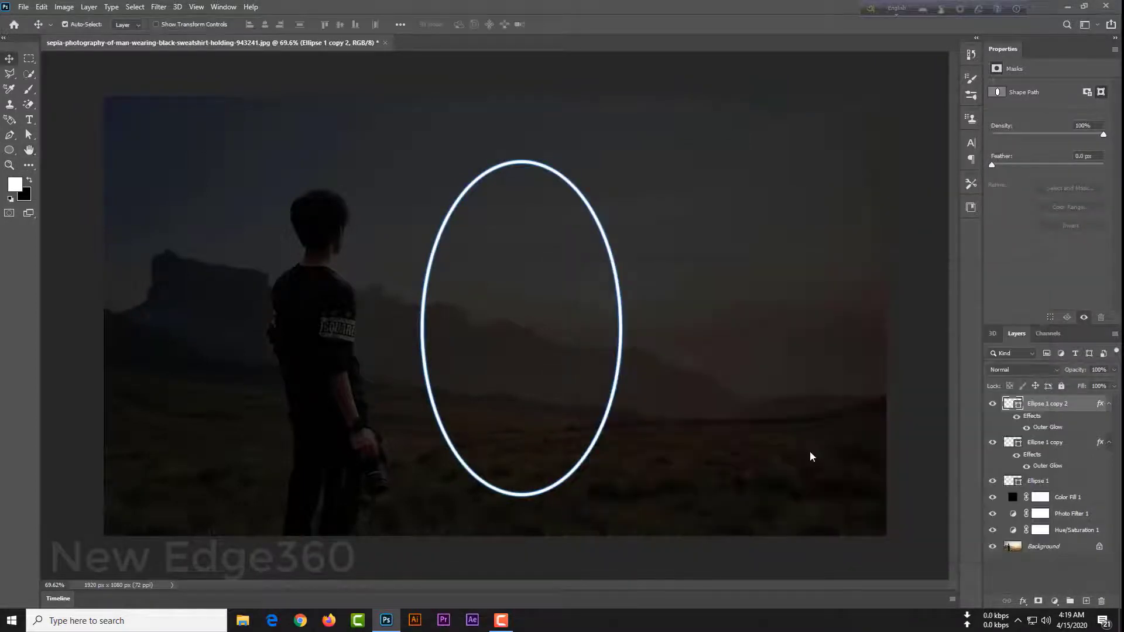
# Step: Select the Ellipse 1 copy and Ellipse 1 layers together with the other ellipse layer
pyautogui.keyDown('ctrl'); pyautogui.click(1052, 442); pyautogui.keyUp('ctrl')
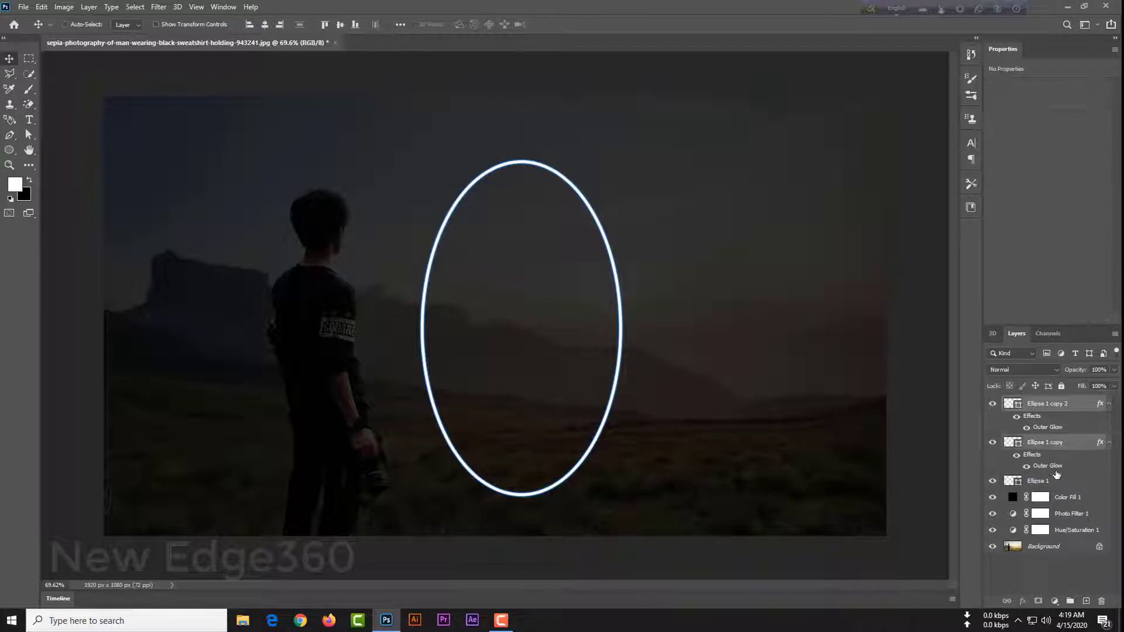
pyautogui.keyDown('ctrl'); pyautogui.click(1054, 480); pyautogui.keyUp('ctrl')
pyautogui.rightClick(1053, 480)
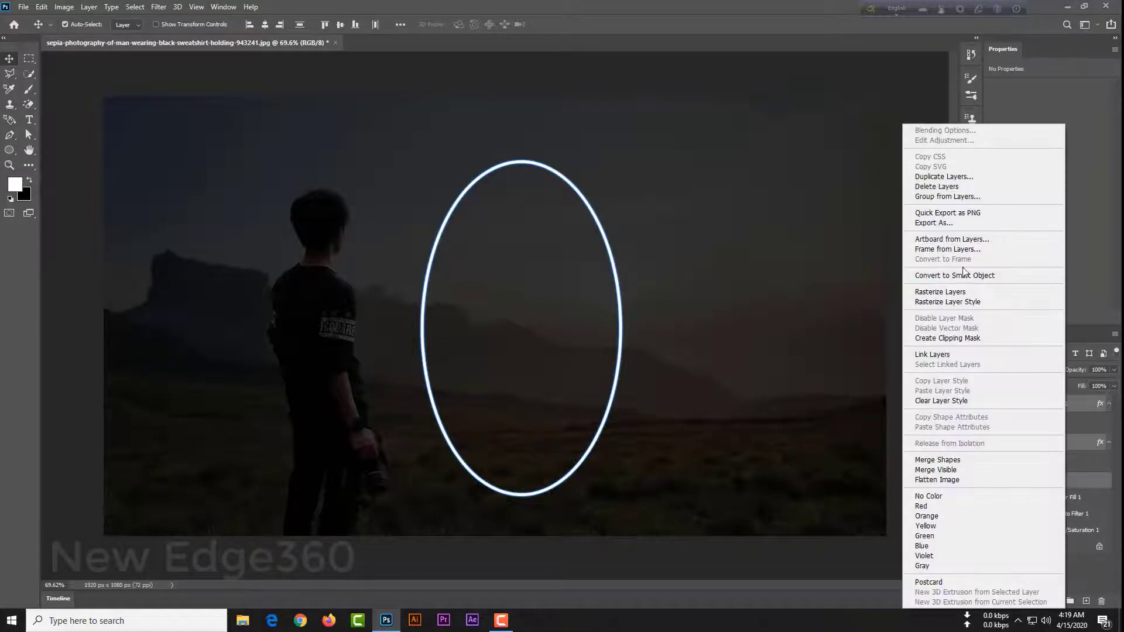
# Step: Convert the ellipse layers to one smart object, duplicate it, and apply a Large Ripple distortion
pyautogui.click(966, 270)
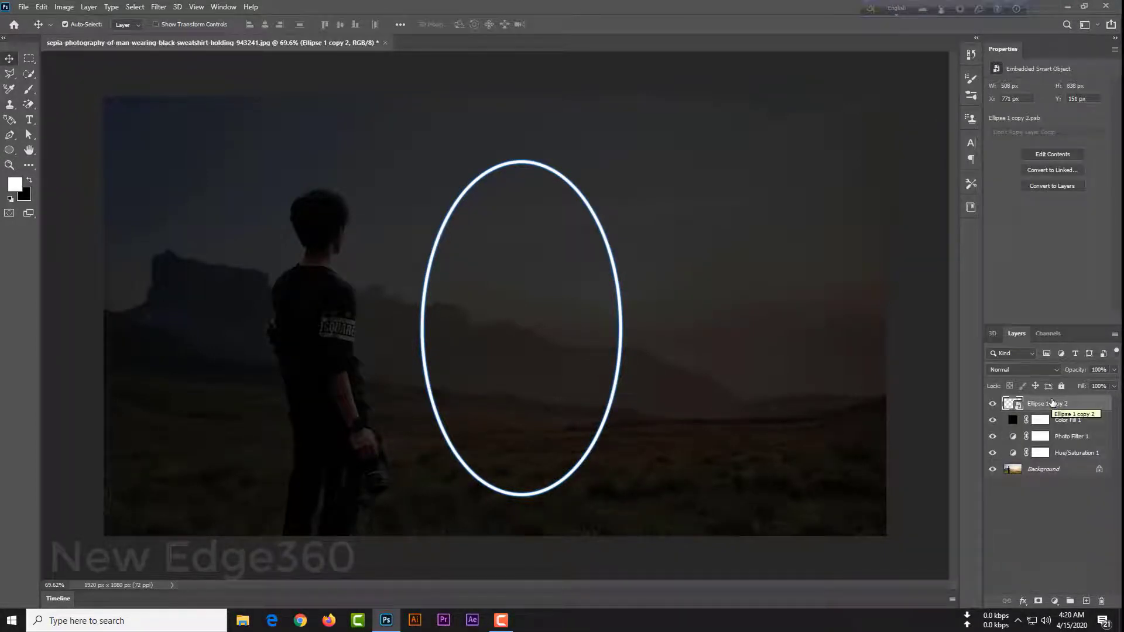
pyautogui.hotkey('ctrl', 'j')
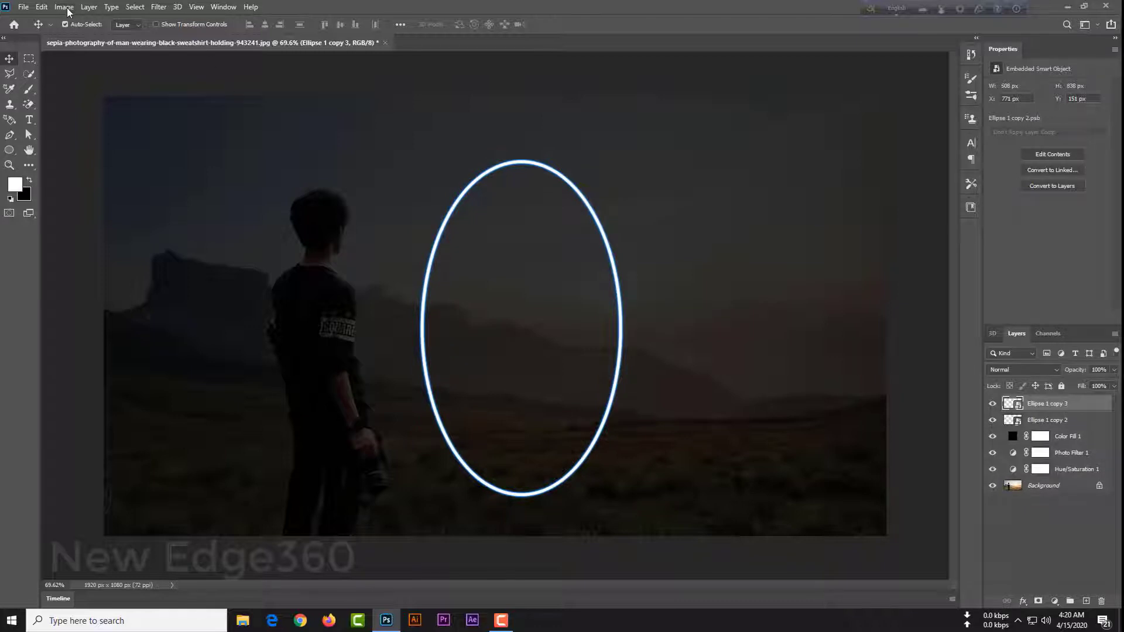
pyautogui.click(159, 7)
pyautogui.click(331, 188)
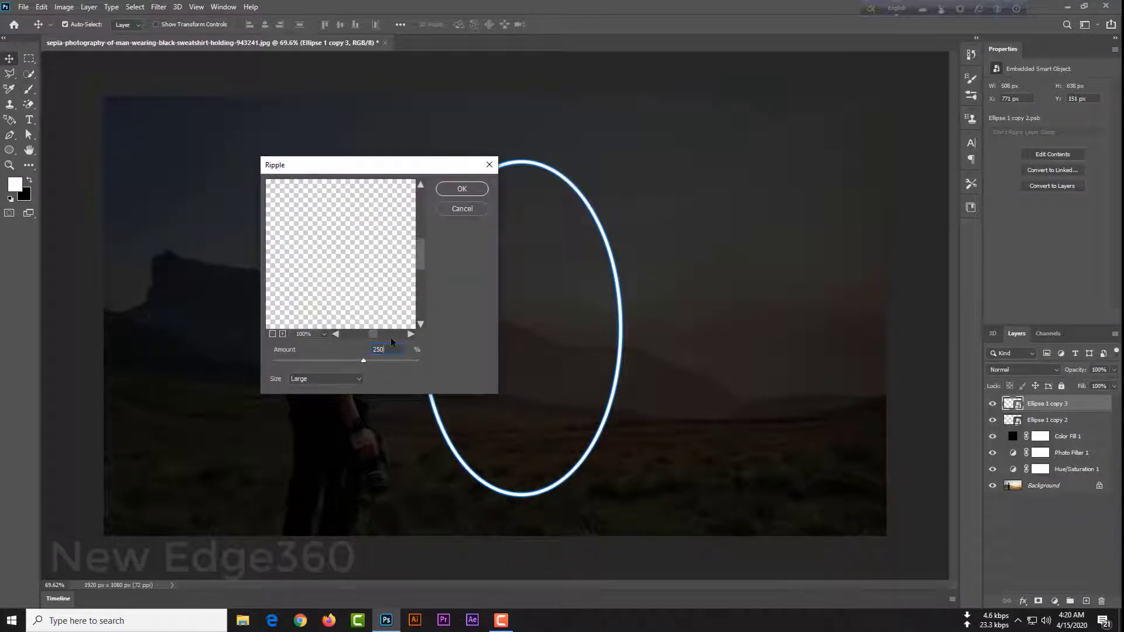
pyautogui.click(326, 379)
pyautogui.click(310, 406)
pyautogui.hotkey('ctrl', '-')
pyautogui.hotkey('ctrl', '-')
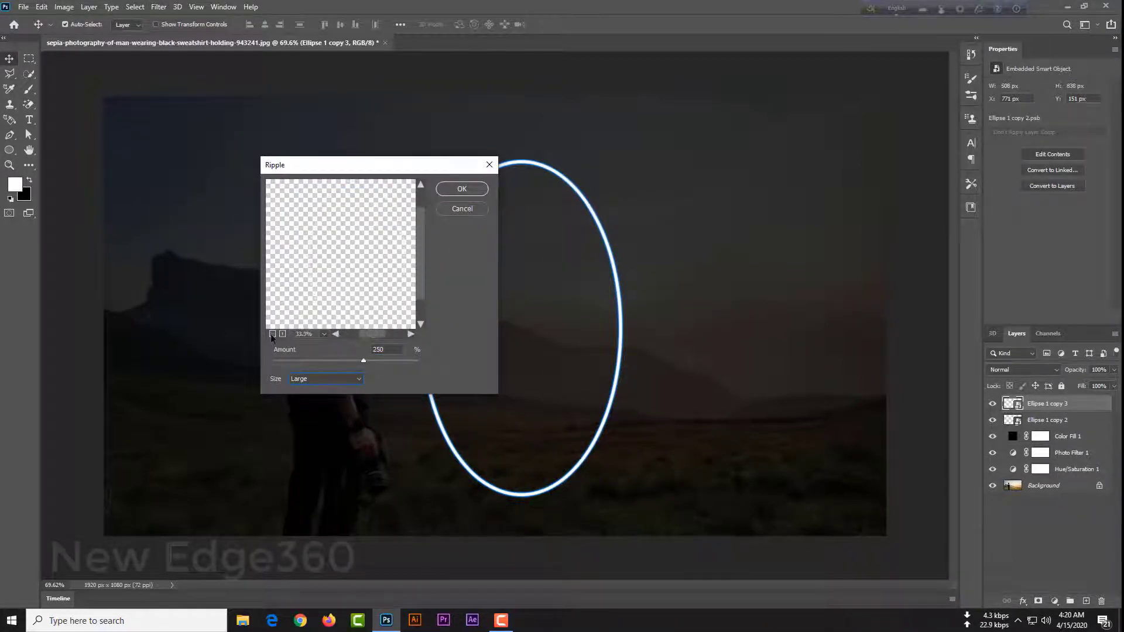
pyautogui.click(283, 333)
pyautogui.click(284, 334)
pyautogui.click(461, 189)
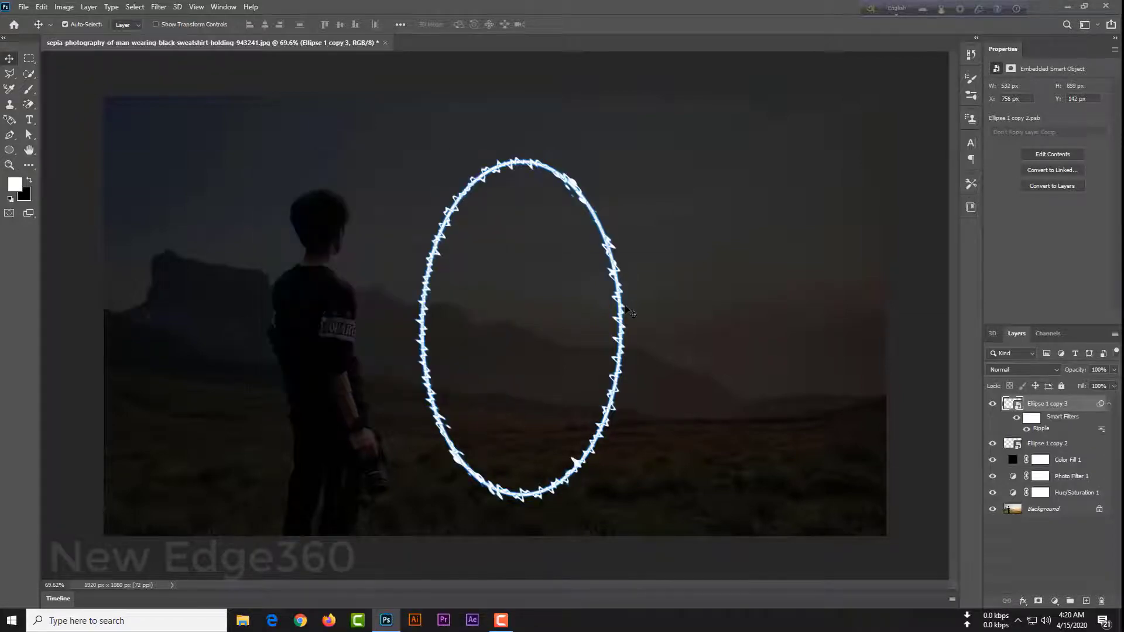
# Step: Give the rippled ring a #0086ff outer glow of size 40, then duplicate it
pyautogui.rightClick(1079, 417)
pyautogui.click(943, 113)
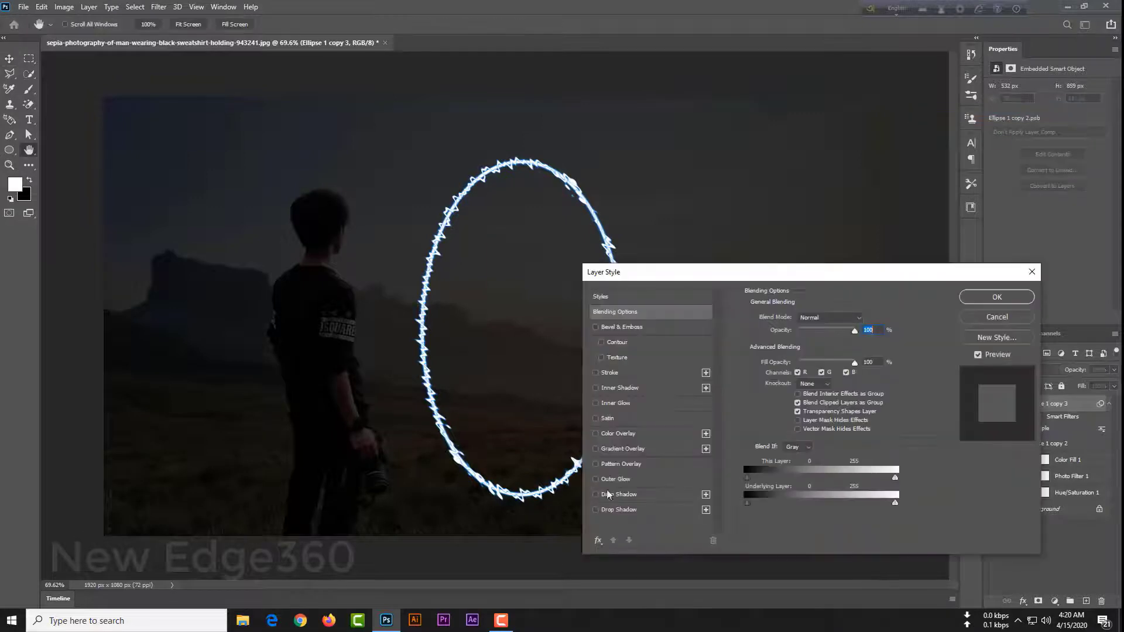
pyautogui.click(616, 478)
pyautogui.click(774, 358)
pyautogui.write('0086ff')
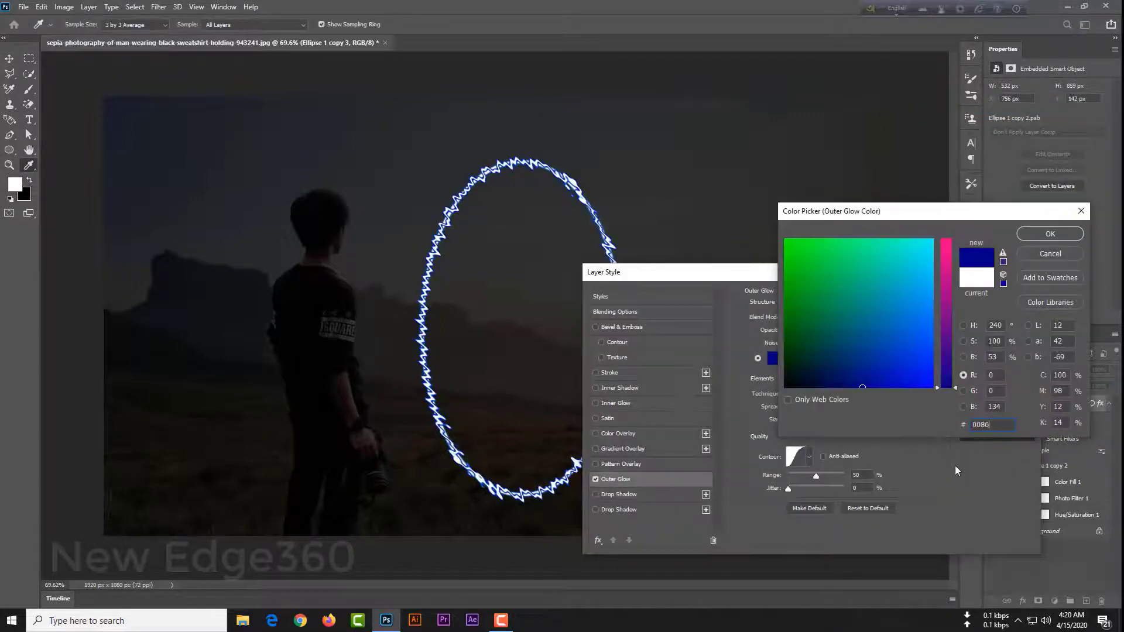
pyautogui.click(1048, 234)
pyautogui.moveTo(789, 420); pyautogui.dragTo(801, 421)
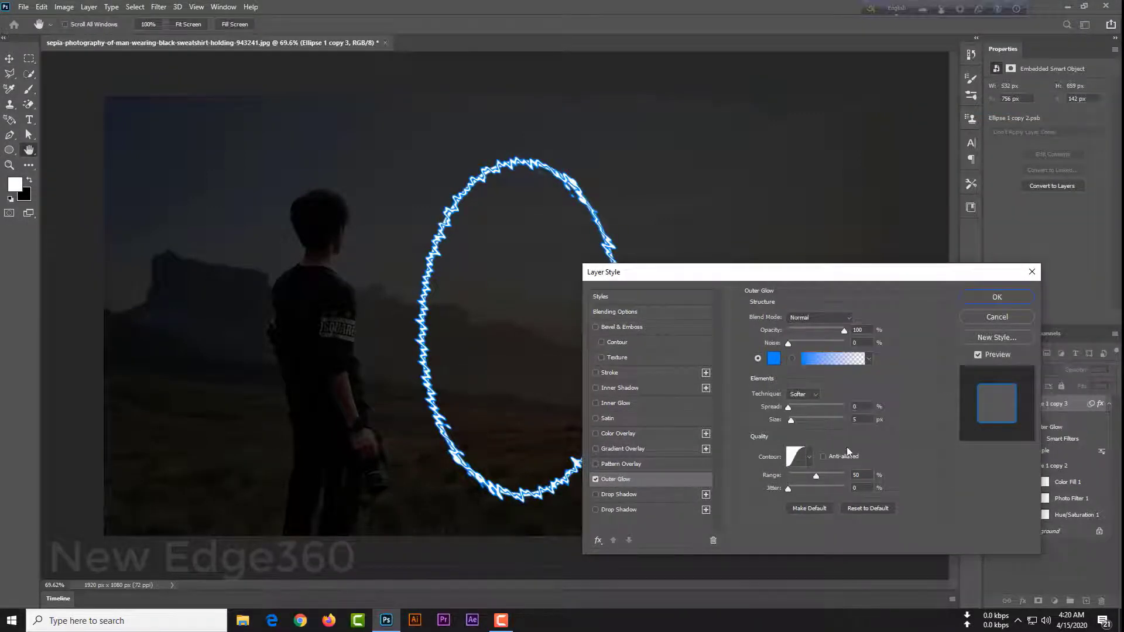
pyautogui.click(1004, 296)
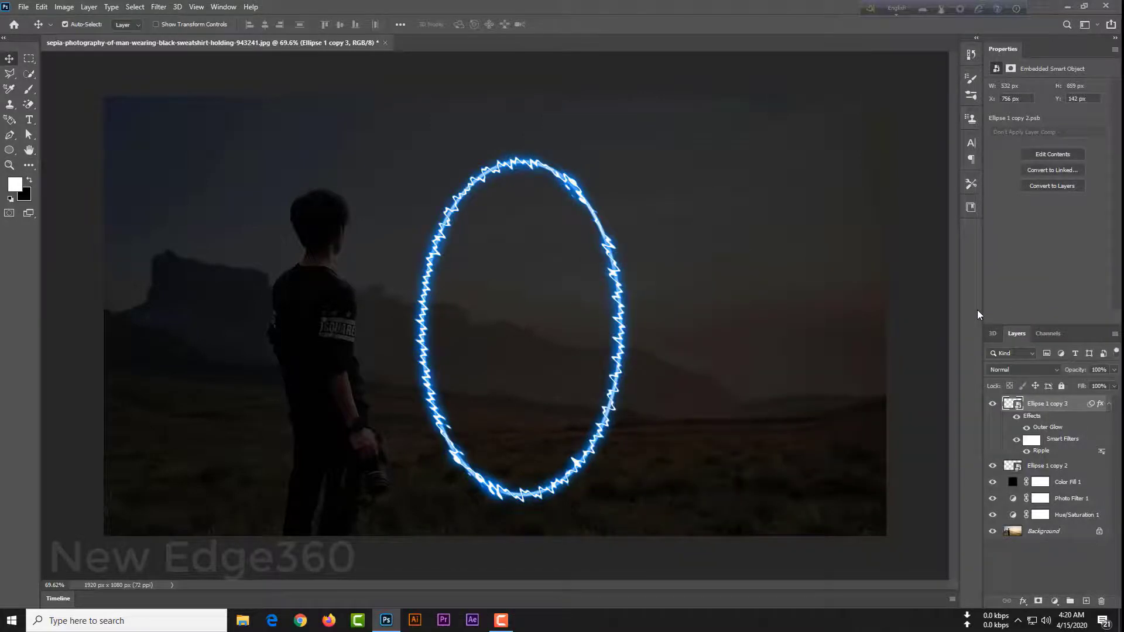
pyautogui.hotkey('ctrl', 'j')
# Step: Rasterize the new ring copy, flip it vertically, and move Ellipse 1 copy 2 to the top
pyautogui.rightClick(1068, 405)
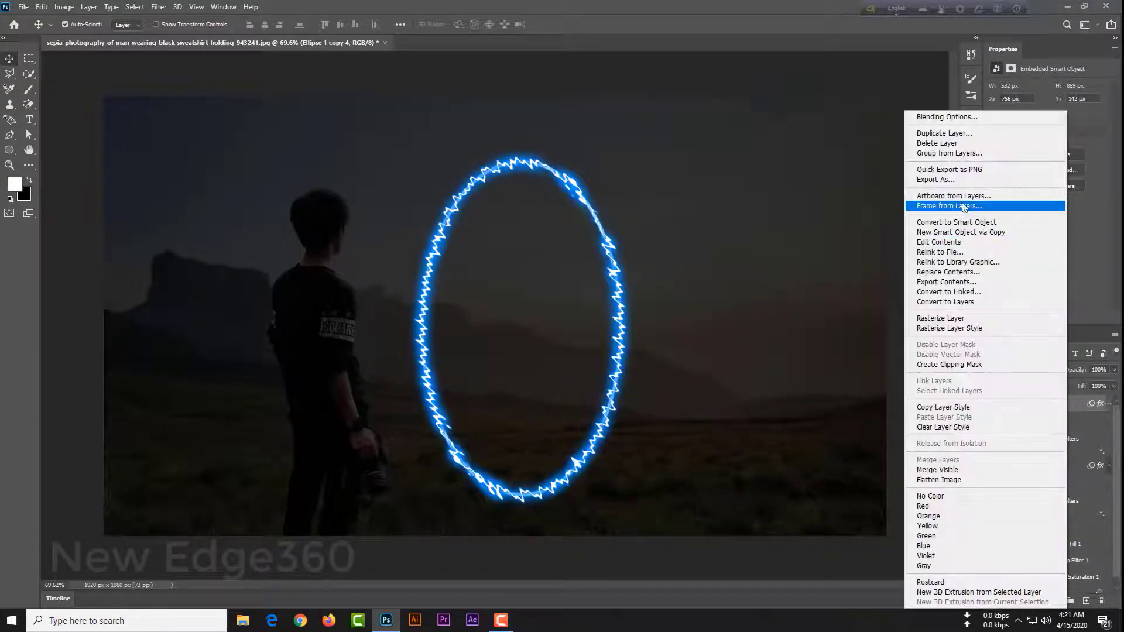
pyautogui.click(1048, 320)
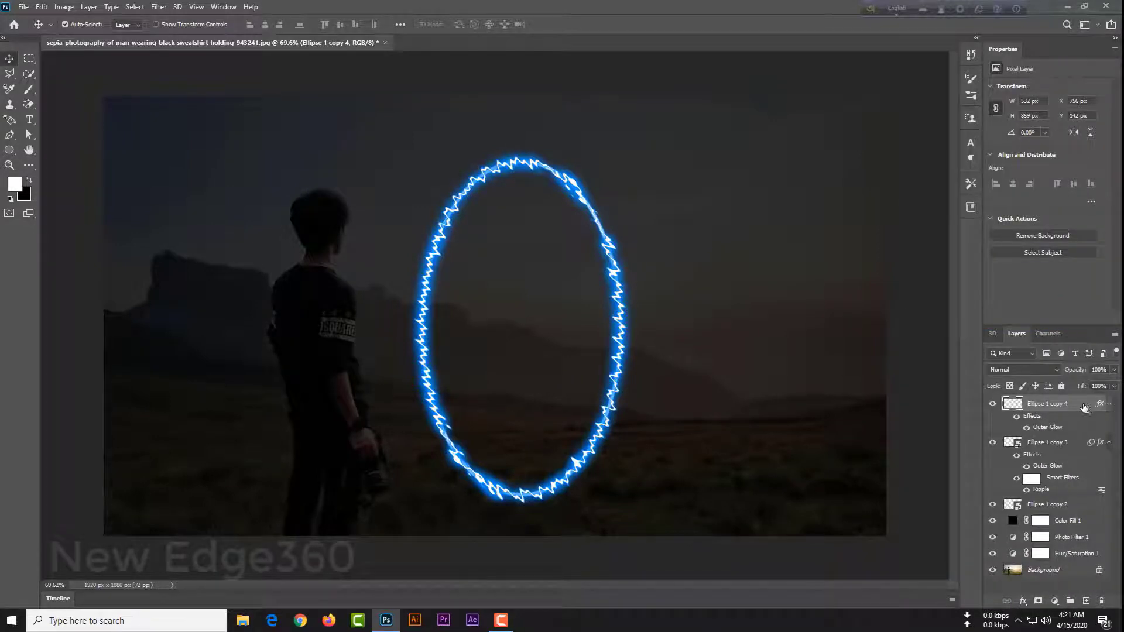
pyautogui.click(41, 6)
pyautogui.moveTo(60, 274)
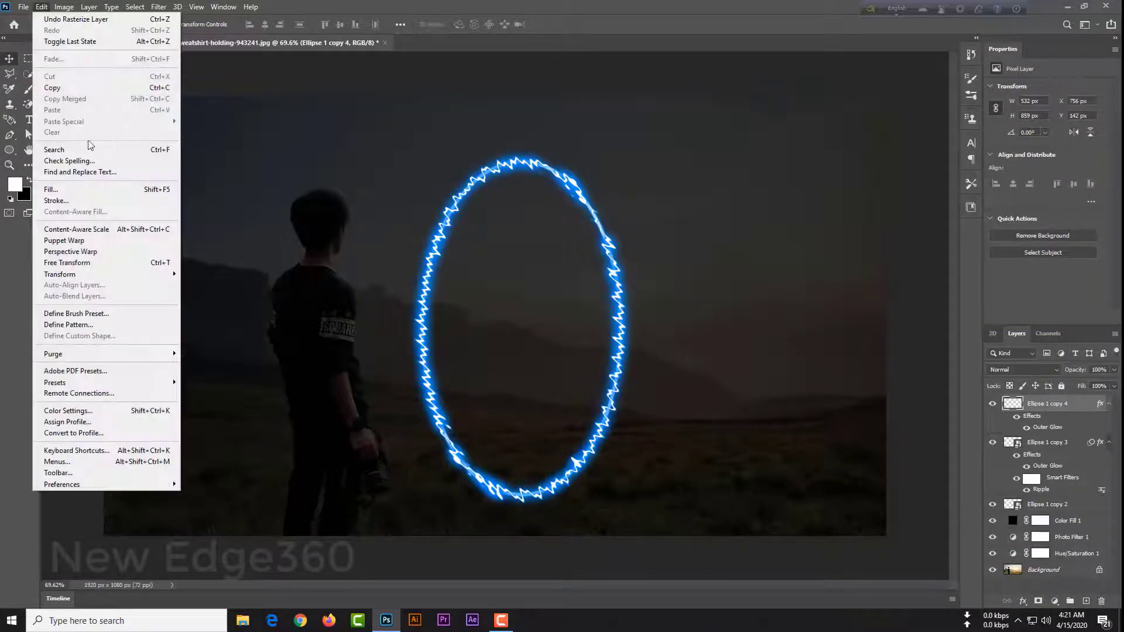
pyautogui.click(210, 466)
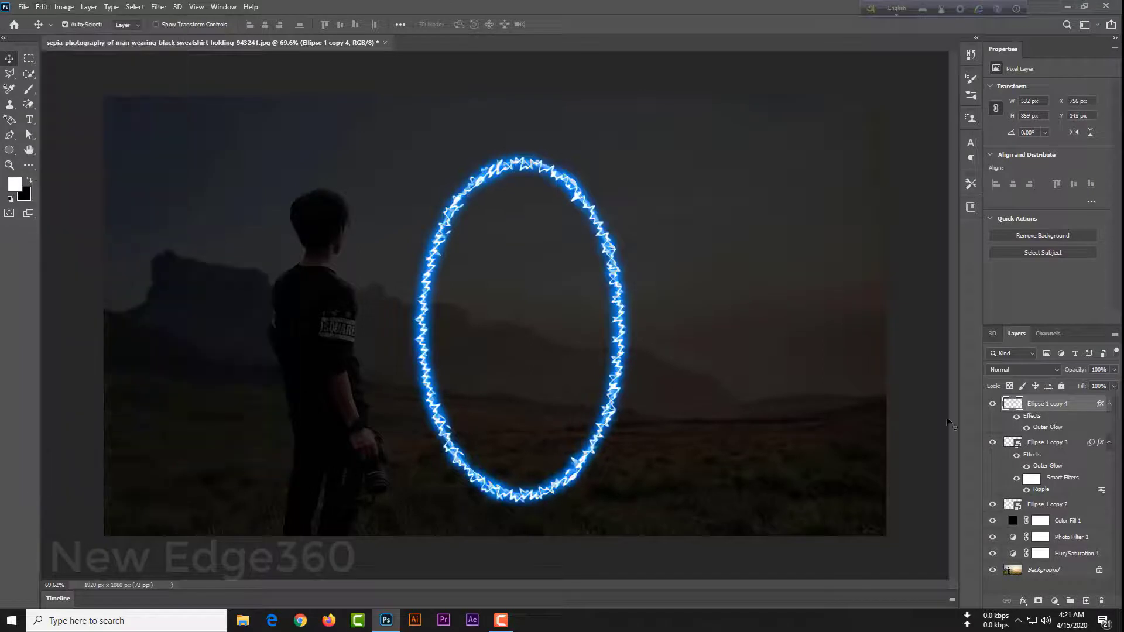
pyautogui.moveTo(1049, 505); pyautogui.dragTo(1068, 404)
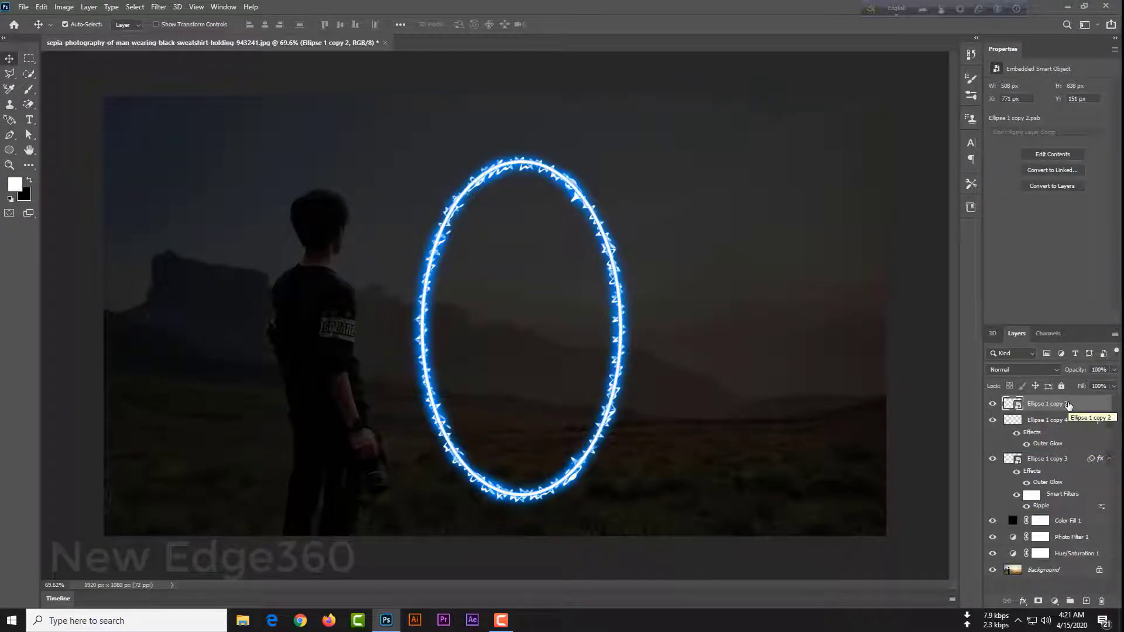
# Step: Rasterize the selected ring layers and convert them into a single smart object
pyautogui.keyDown('ctrl'); pyautogui.click(1054, 458); pyautogui.keyUp('ctrl')
pyautogui.rightClick(1054, 459)
pyautogui.click(966, 243)
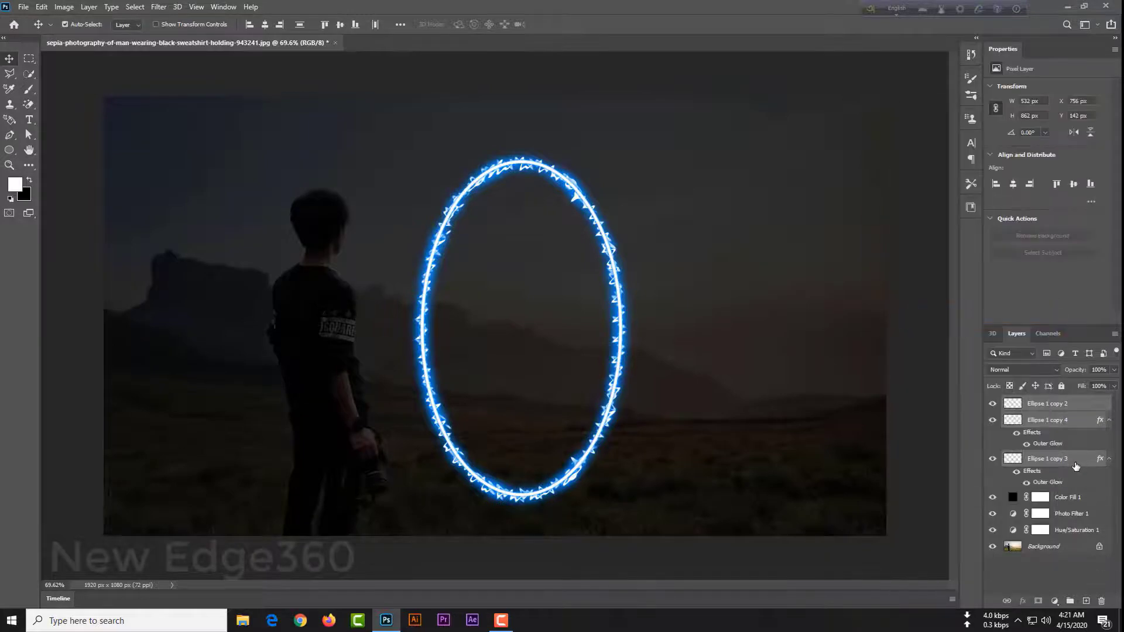
pyautogui.rightClick(1076, 466)
pyautogui.click(949, 343)
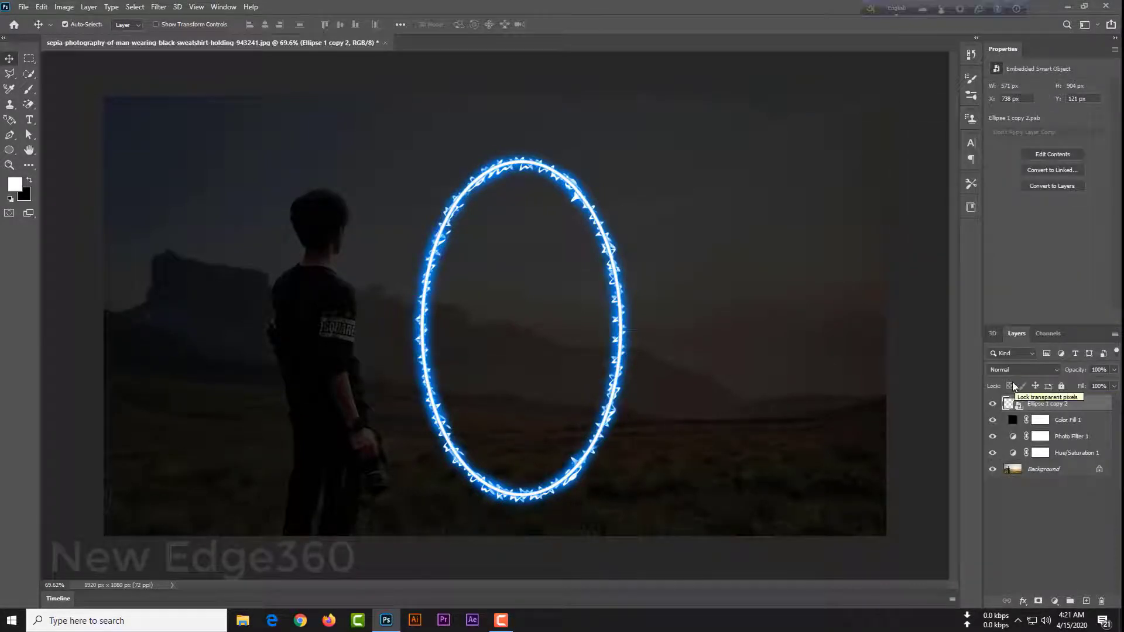
# Step: Add a Brightness/Contrast layer at brightness 150 above the black fill, then invert its mask
pyautogui.click(1042, 421)
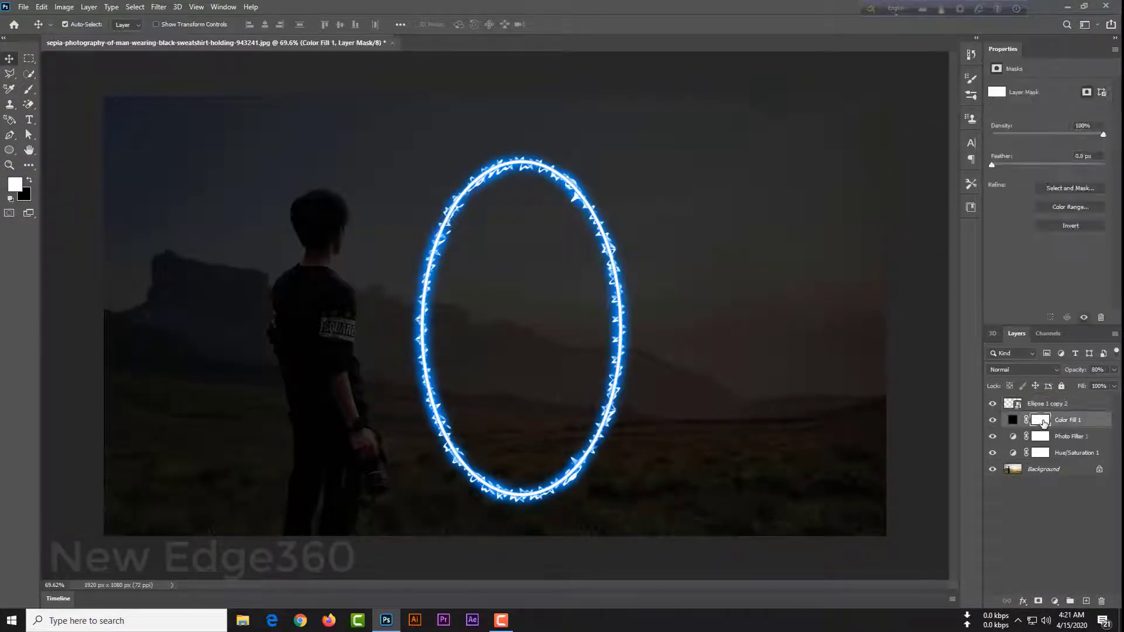
pyautogui.click(1054, 602)
pyautogui.click(1071, 433)
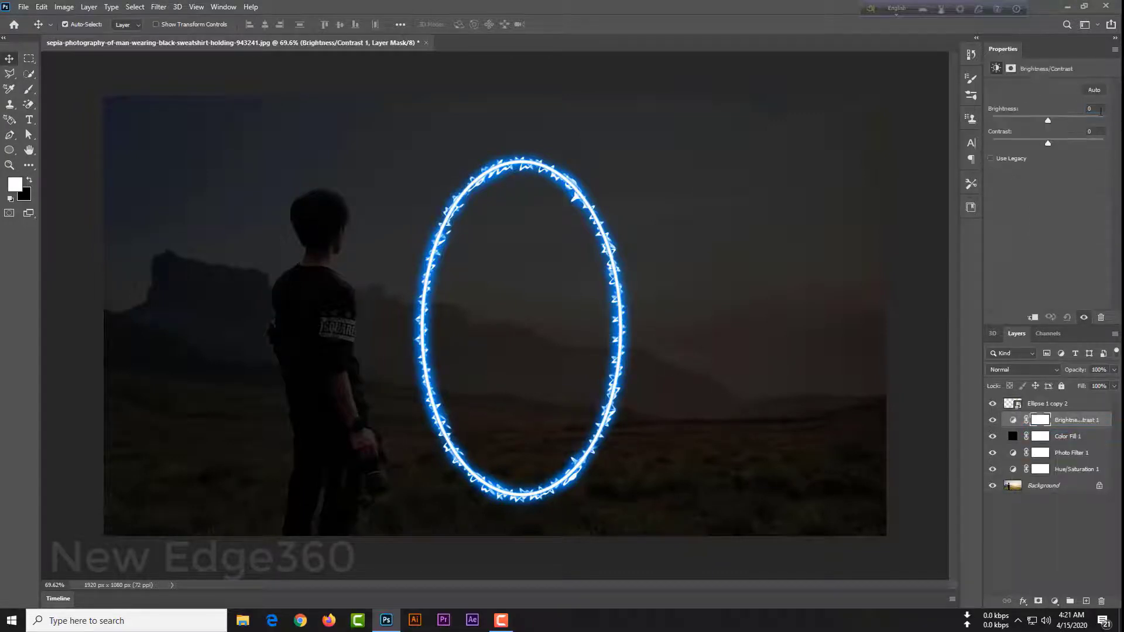
pyautogui.moveTo(1029, 109); pyautogui.dragTo(1080, 137)
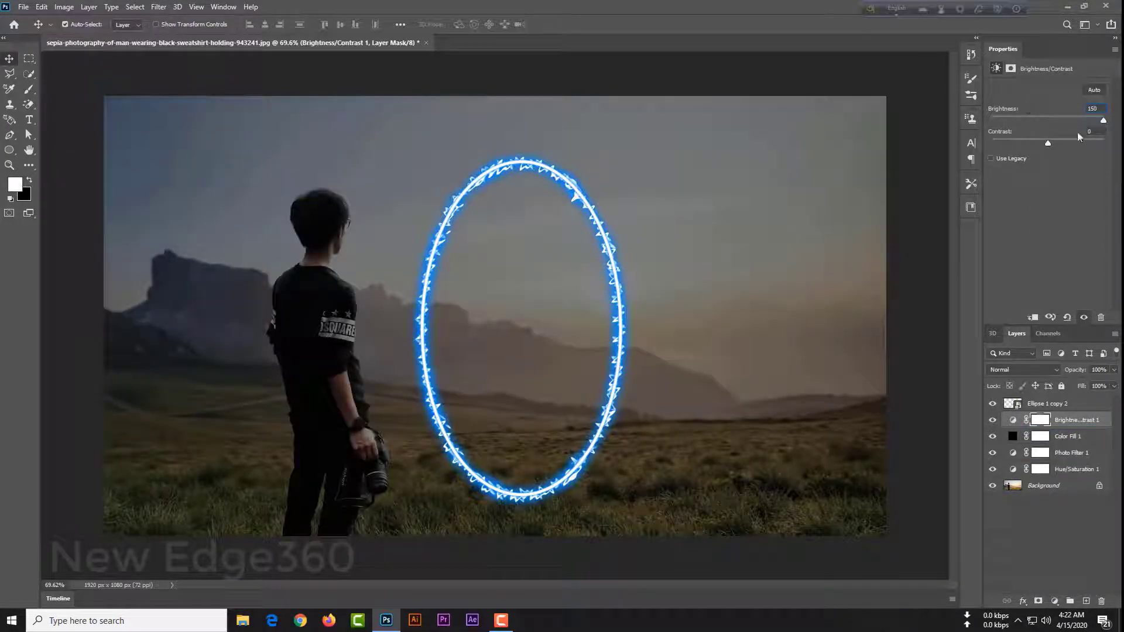
pyautogui.click(1042, 420)
pyautogui.click(64, 6)
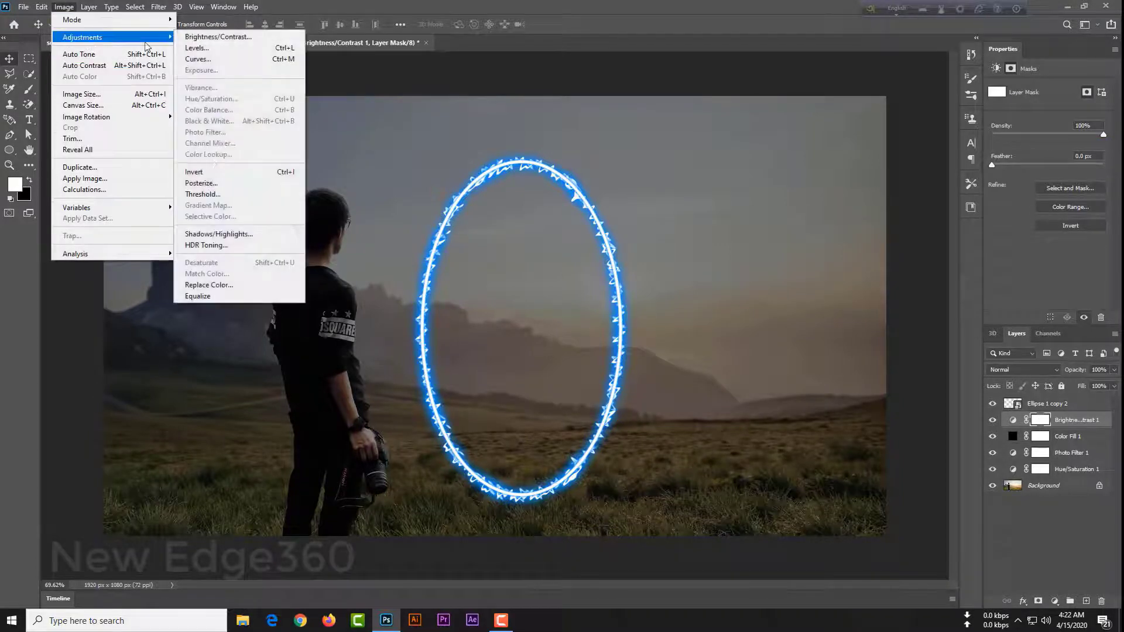
pyautogui.click(199, 172)
# Step: Paint white on the mask with a soft 300 px brush across the grass around the portal
pyautogui.rightClick(28, 89)
pyautogui.click(67, 86)
pyautogui.click(83, 24)
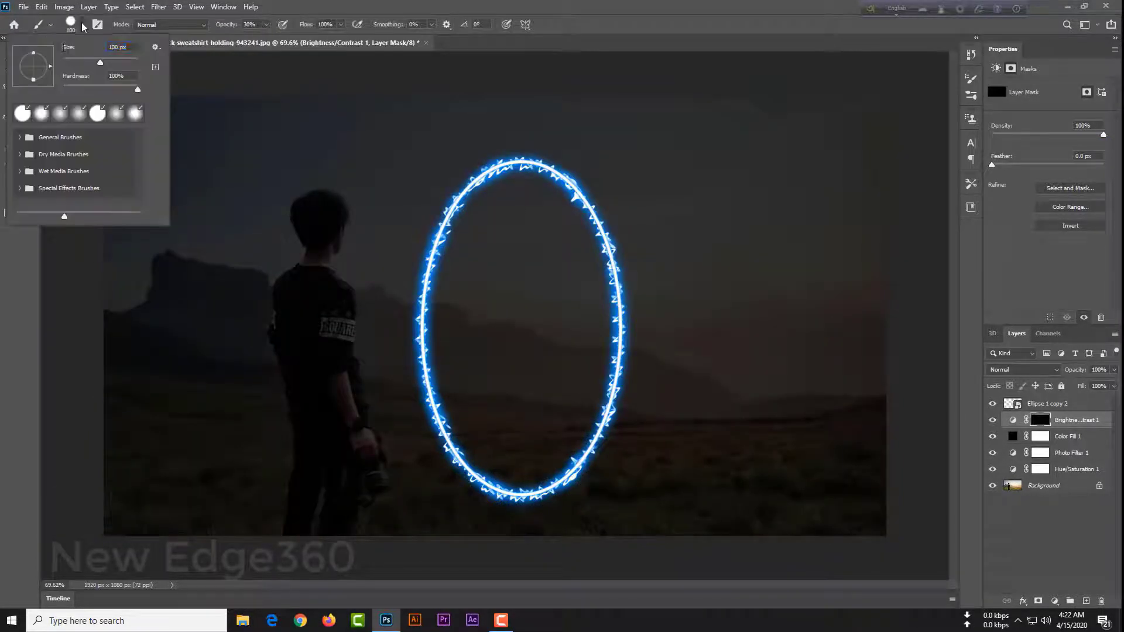
pyautogui.write('300')
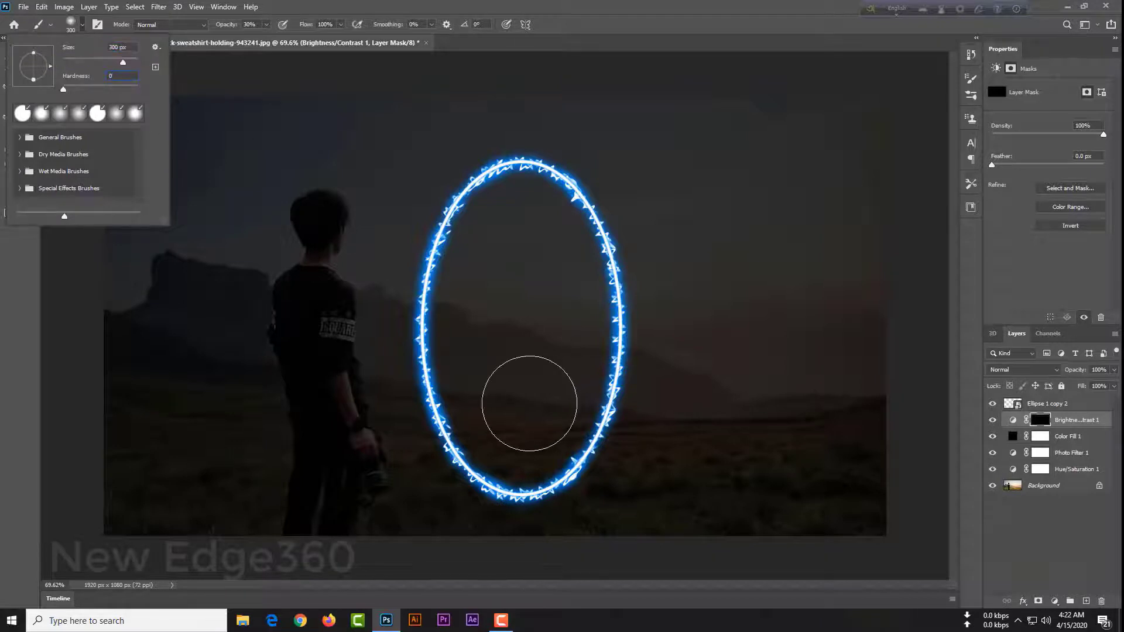
pyautogui.click(507, 504)
pyautogui.moveTo(508, 504)
pyautogui.mouseDown()
pyautogui.moveTo(660, 490)
pyautogui.moveTo(246, 514)
pyautogui.moveTo(702, 491)
pyautogui.moveTo(269, 494)
pyautogui.moveTo(256, 512)
pyautogui.moveTo(710, 504)
pyautogui.mouseUp()
pyautogui.moveTo(711, 504)
pyautogui.mouseDown()
pyautogui.moveTo(248, 513)
pyautogui.moveTo(271, 494)
pyautogui.moveTo(542, 514)
pyautogui.moveTo(640, 494)
pyautogui.moveTo(262, 513)
pyautogui.mouseUp()
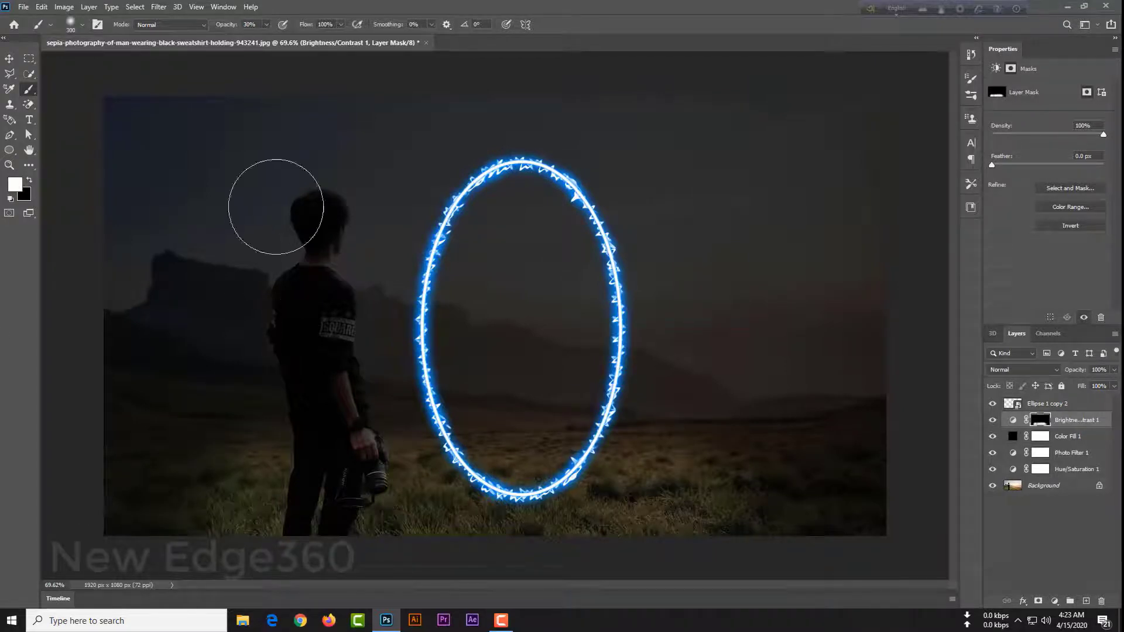
# Step: Soften the mask with a 50-pixel Gaussian Blur
pyautogui.click(158, 7)
pyautogui.moveTo(335, 146)
pyautogui.click(332, 183)
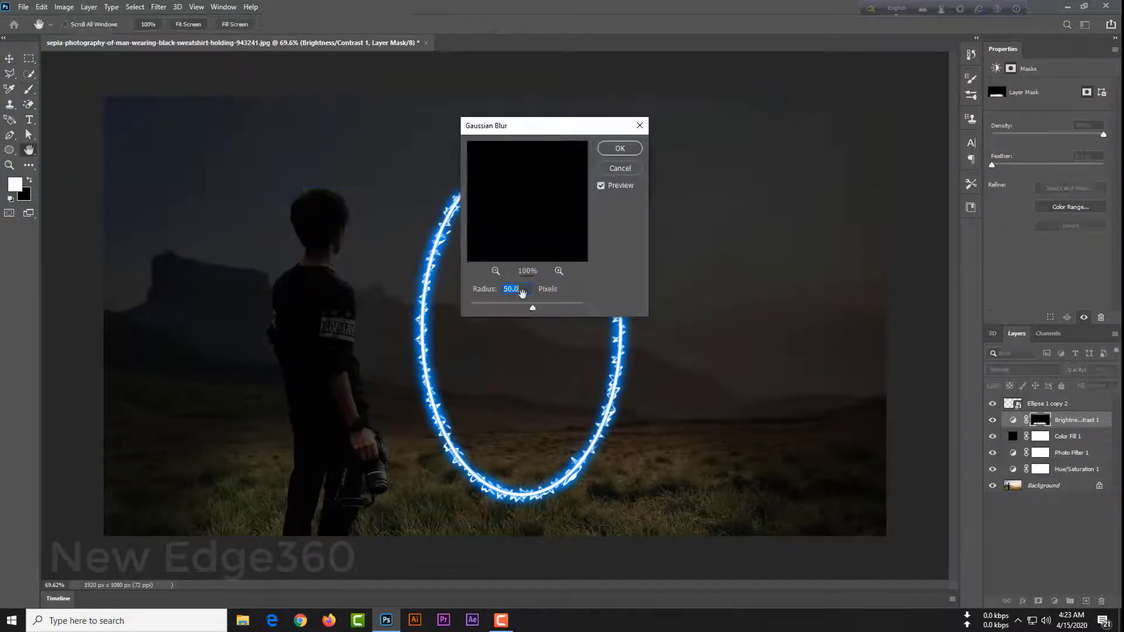
pyautogui.click(621, 149)
# Step: Hide the four adjustment layers and select the original Background photo layer
pyautogui.moveTo(992, 420); pyautogui.dragTo(993, 469)
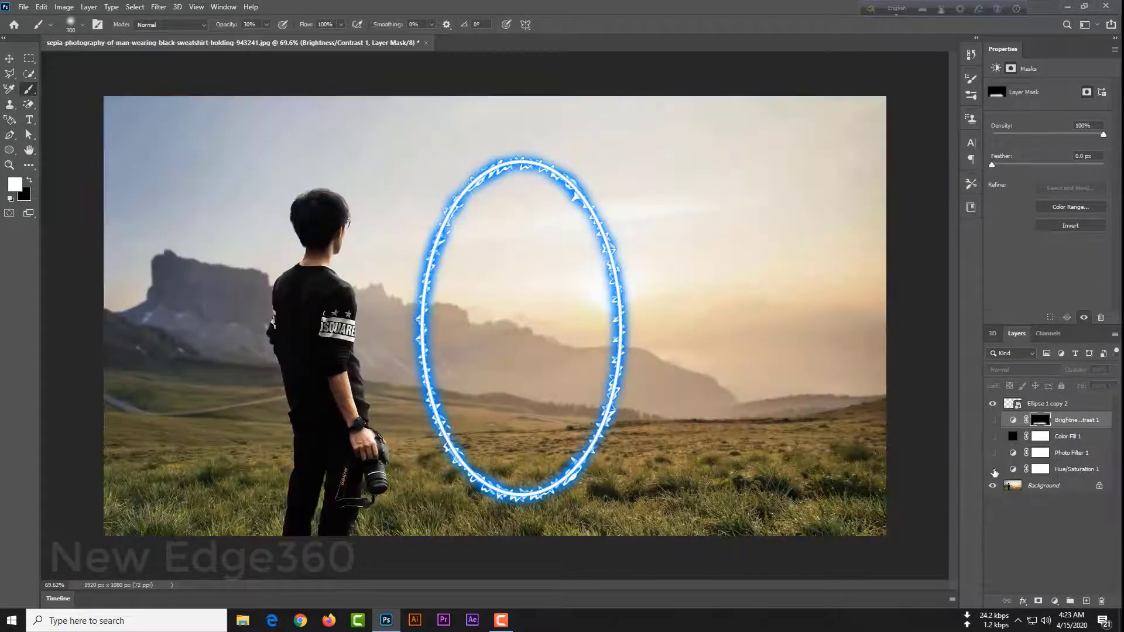
pyautogui.click(1021, 485)
pyautogui.hotkey('ctrl', 'j')
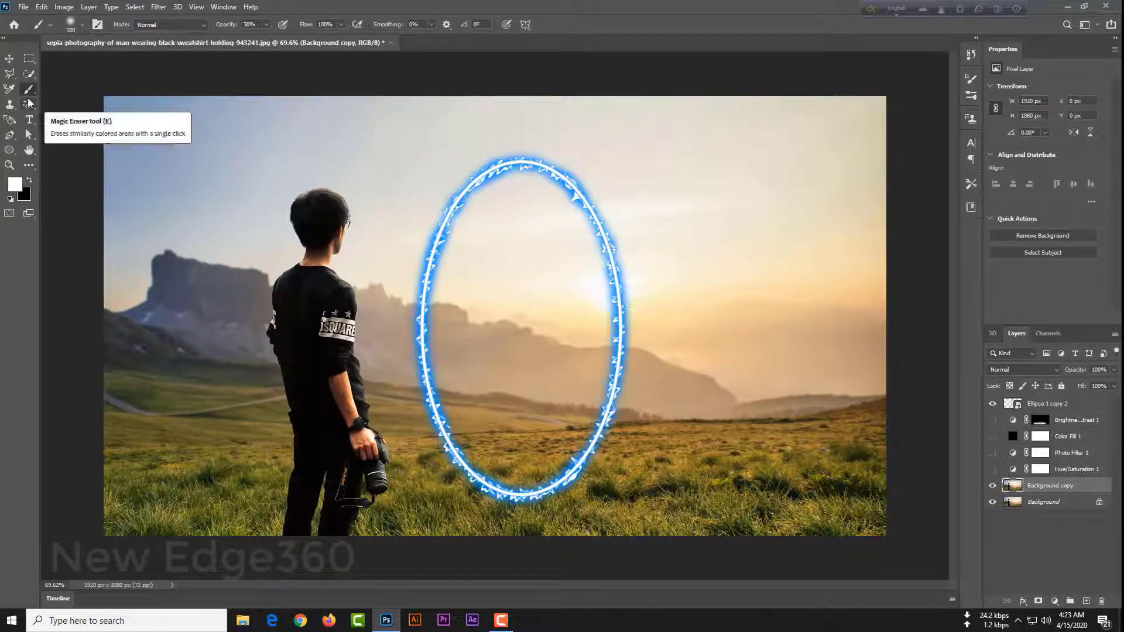
pyautogui.press('Delete')
# Step: Quick-select the man's whole figure, then show the four adjustment layers again
pyautogui.rightClick(29, 74)
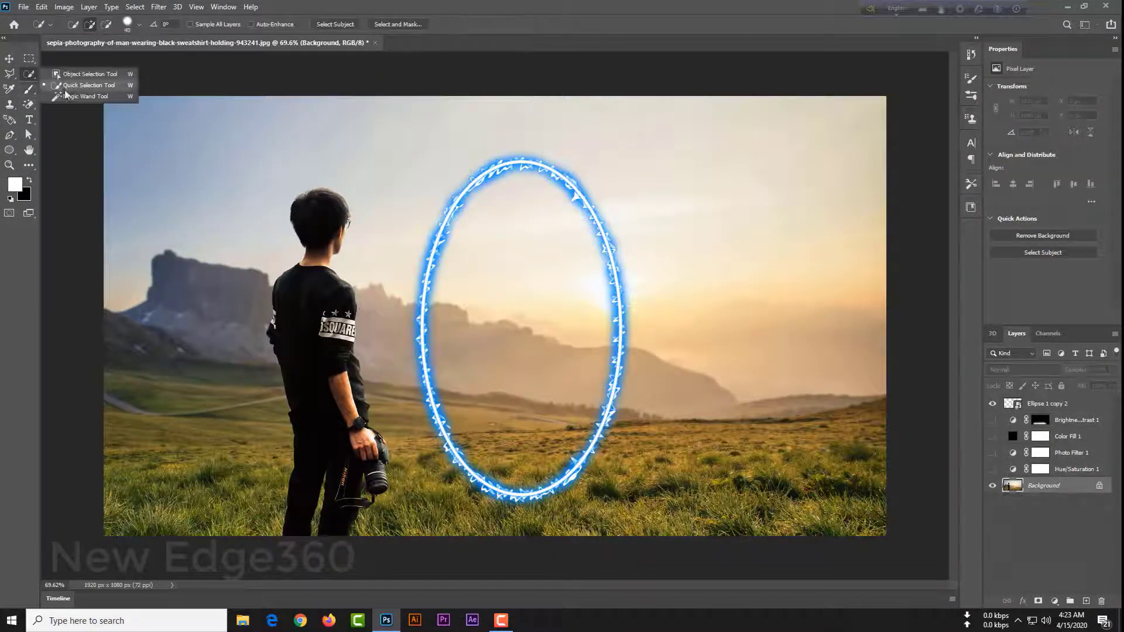
pyautogui.click(65, 84)
pyautogui.moveTo(325, 205); pyautogui.dragTo(319, 398)
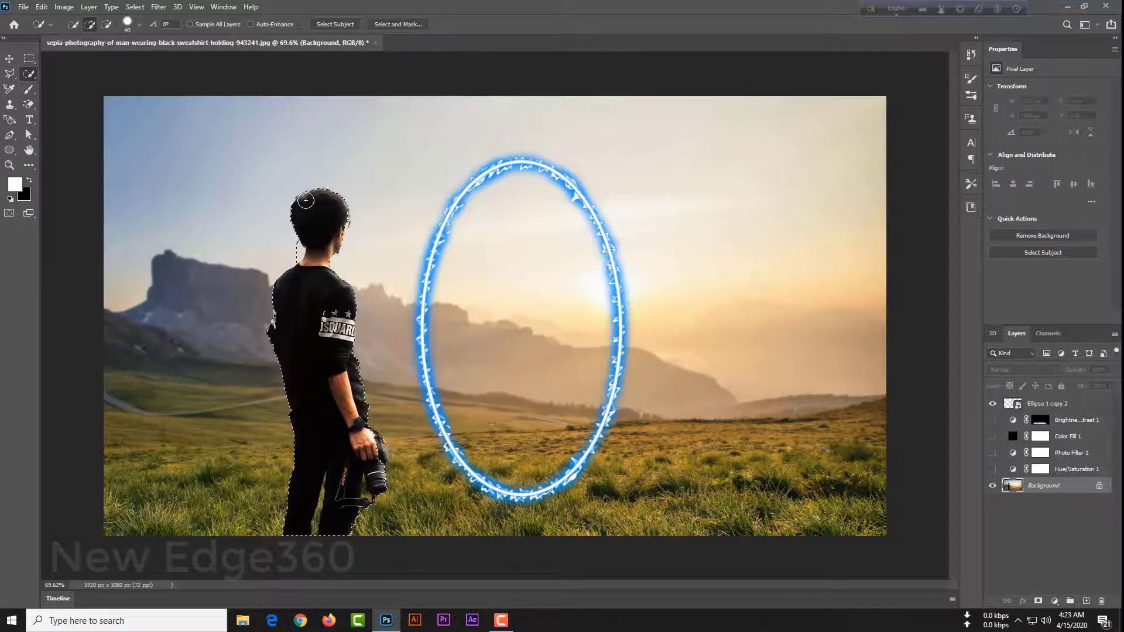
pyautogui.click(107, 25)
pyautogui.click(90, 24)
pyautogui.moveTo(993, 469); pyautogui.dragTo(992, 420)
# Step: Brush light onto the man's portal-facing edge in the Brightness/Contrast 1 mask with a 100 px brush
pyautogui.press('v')
pyautogui.click(1041, 436)
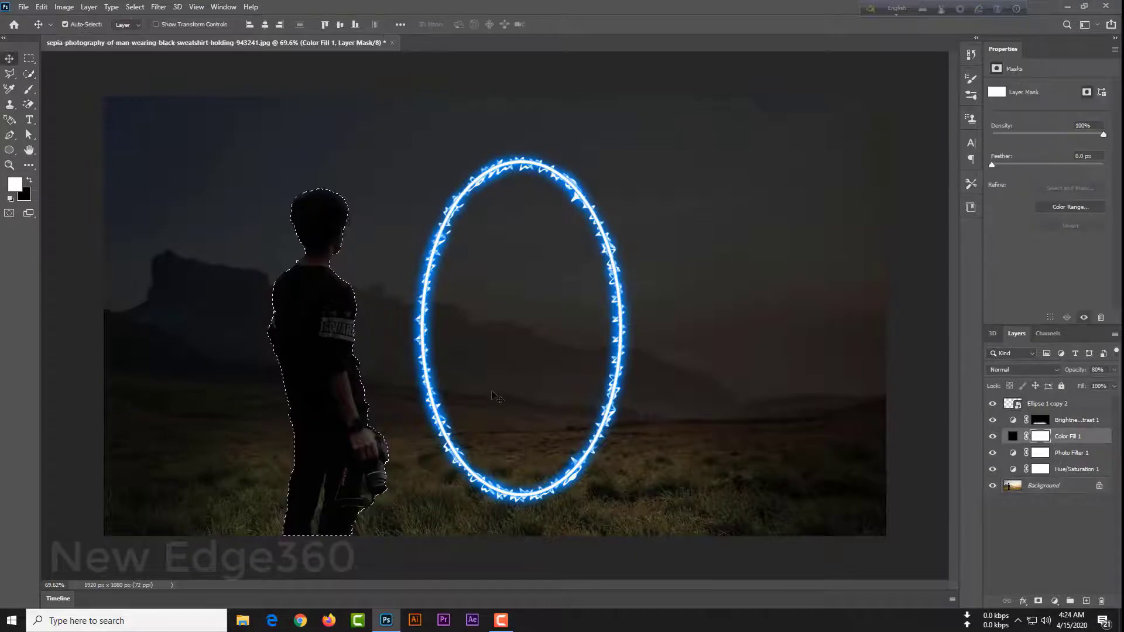
pyautogui.click(1040, 421)
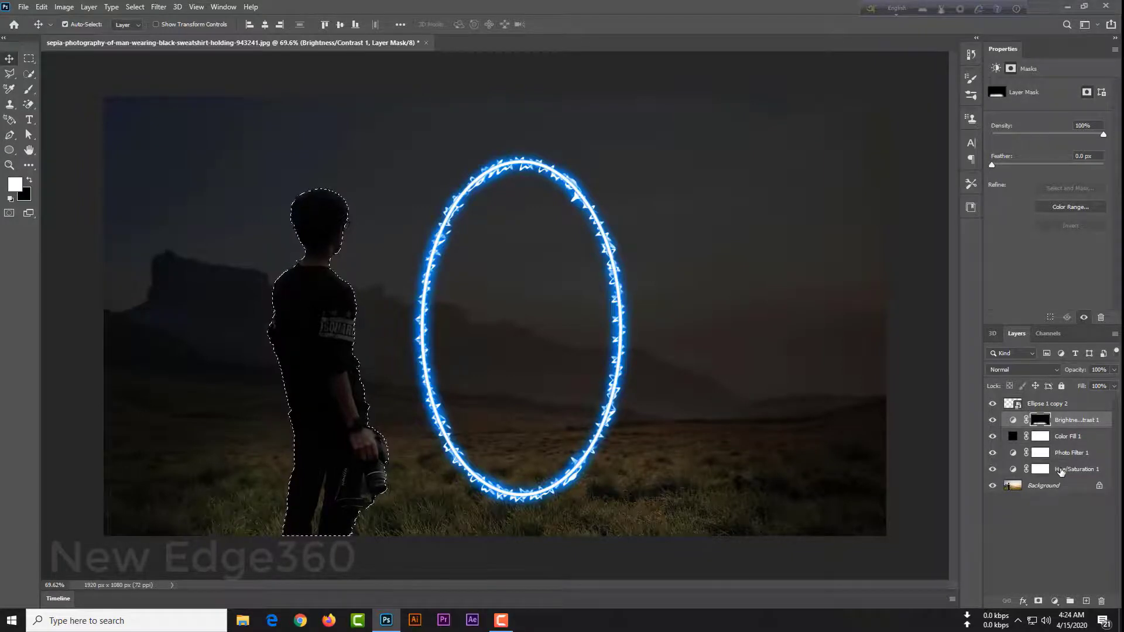
pyautogui.click(28, 89)
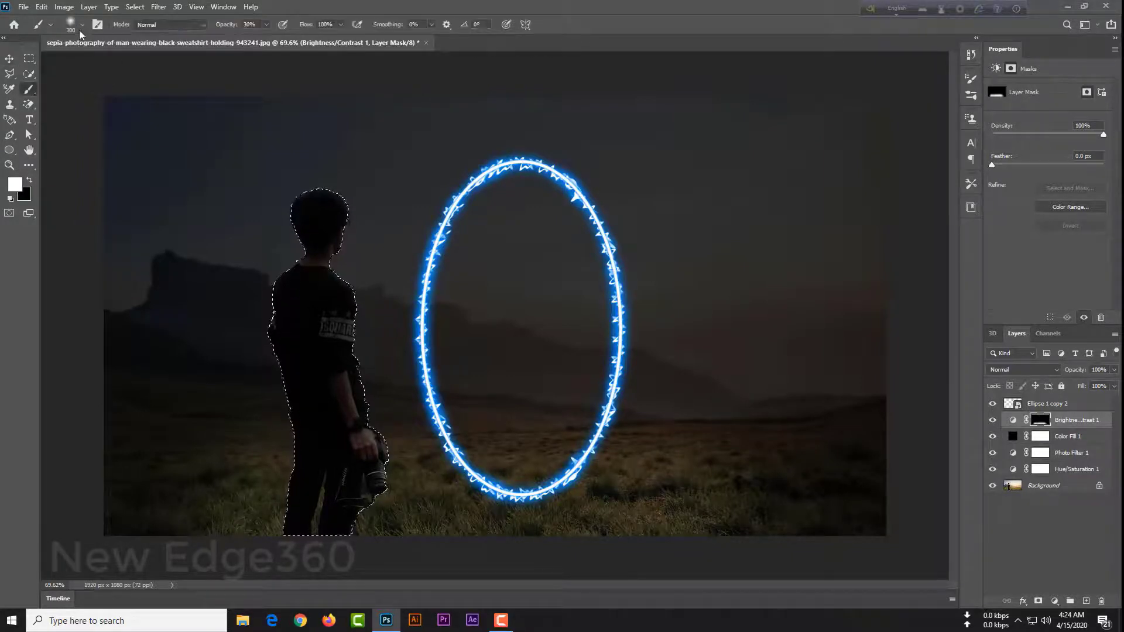
pyautogui.click(82, 24)
pyautogui.write('00')
pyautogui.press('Return')
pyautogui.scroll(2, 376, 432)
pyautogui.scroll(2, 376, 432)
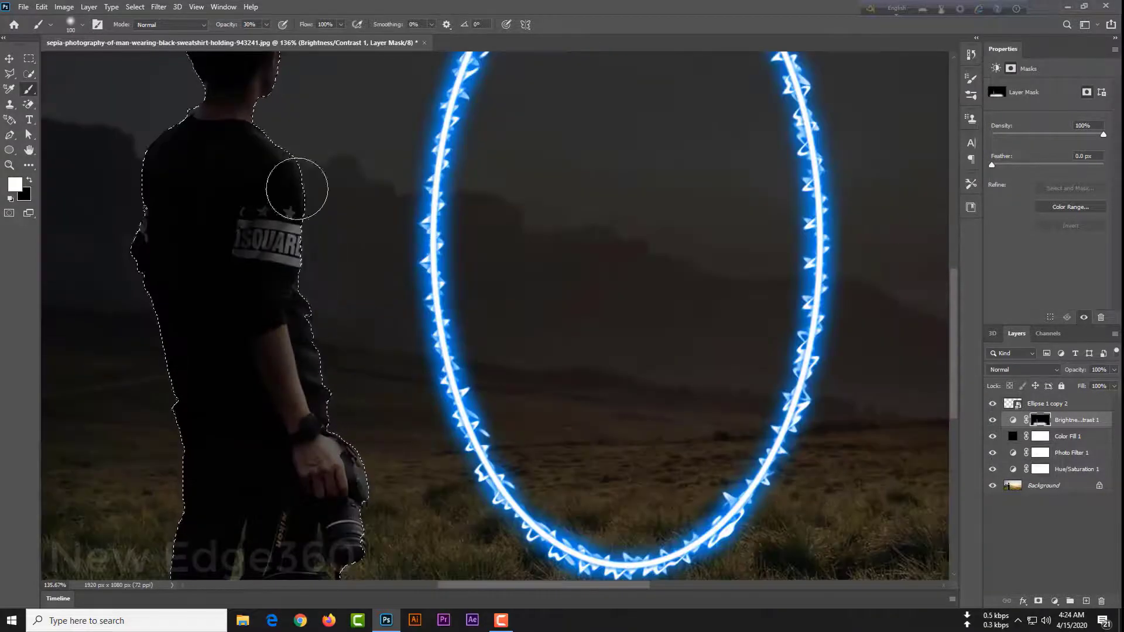
pyautogui.scroll(-3, 262, 85)
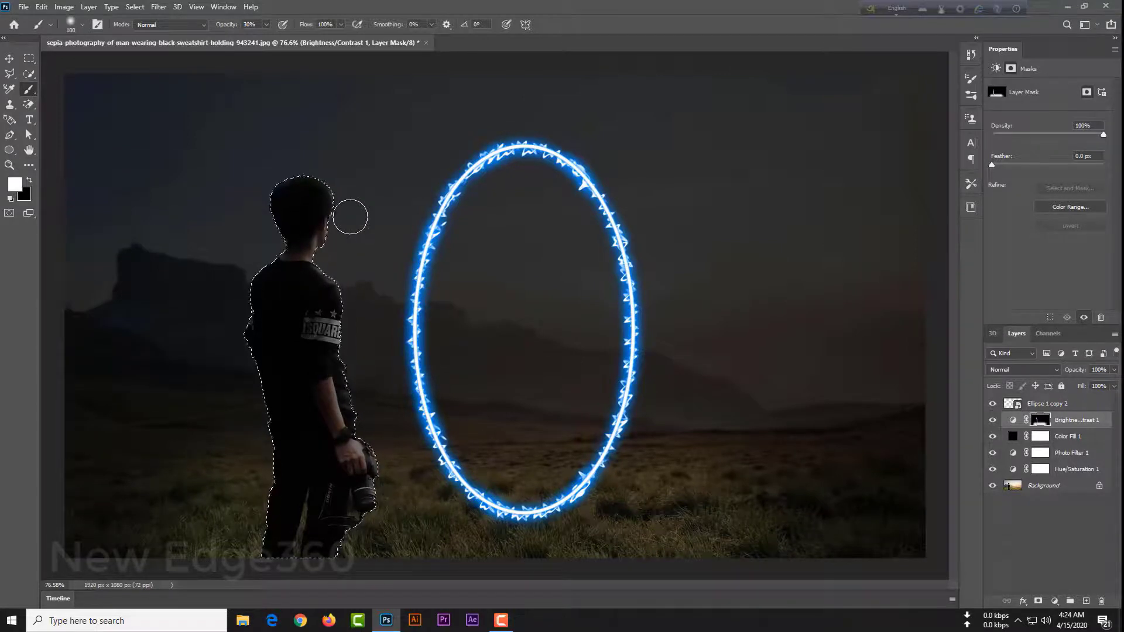
# Step: Load the Brightness/Contrast mask as a selection and add a Gradient Map adjustment layer
pyautogui.keyDown('ctrl'); pyautogui.click(1041, 423); pyautogui.keyUp('ctrl')
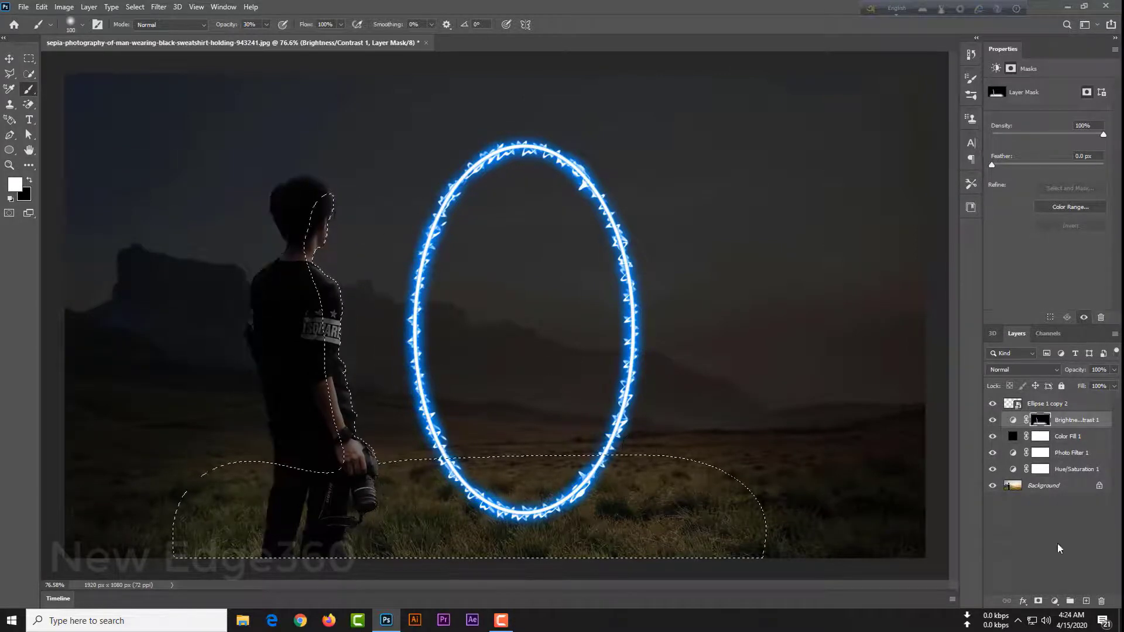
pyautogui.click(1055, 601)
pyautogui.click(1048, 589)
# Step: Set the gradient's left stop to black 000000 and right stop to blue 0086ff
pyautogui.click(1016, 93)
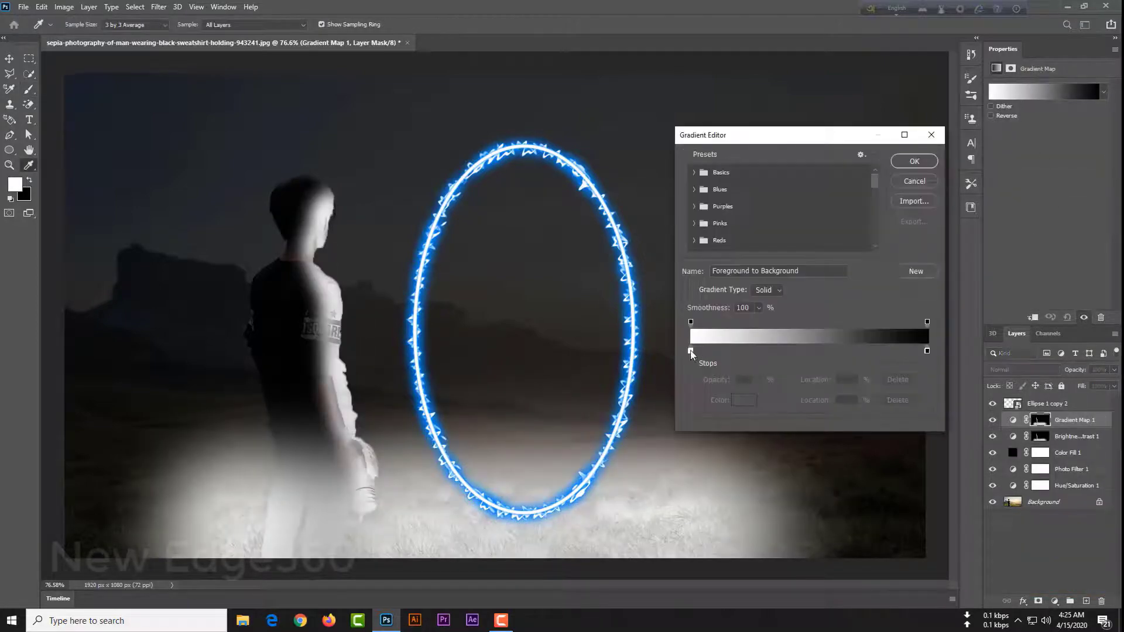
pyautogui.click(691, 350)
pyautogui.doubleClick(691, 350)
pyautogui.write('000')
pyautogui.click(1061, 234)
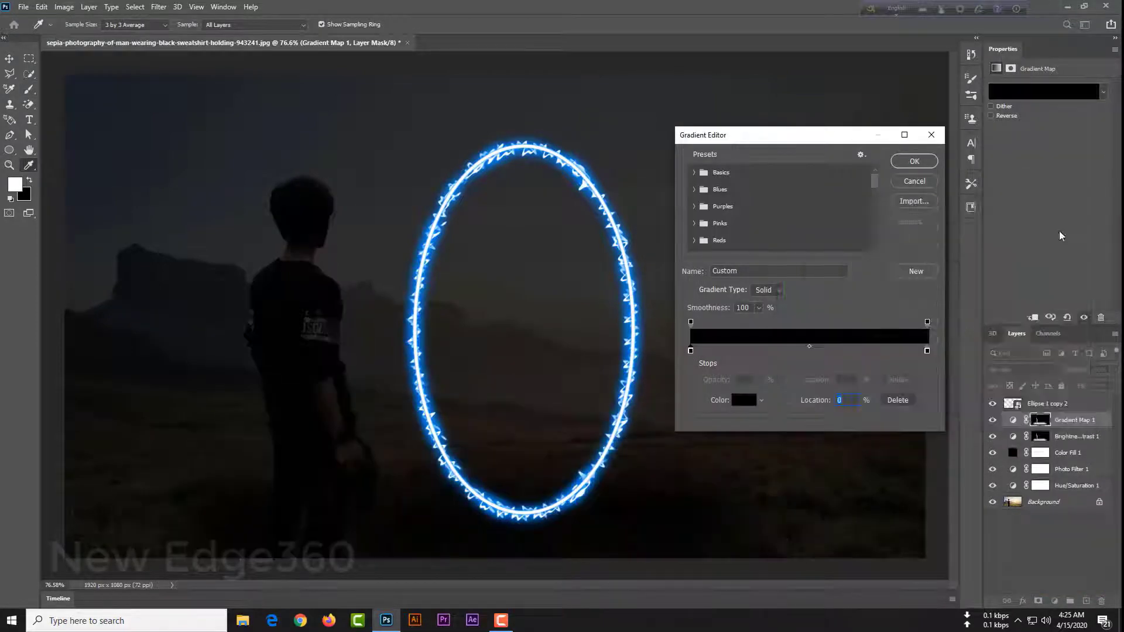
pyautogui.doubleClick(927, 352)
pyautogui.write('0086ff')
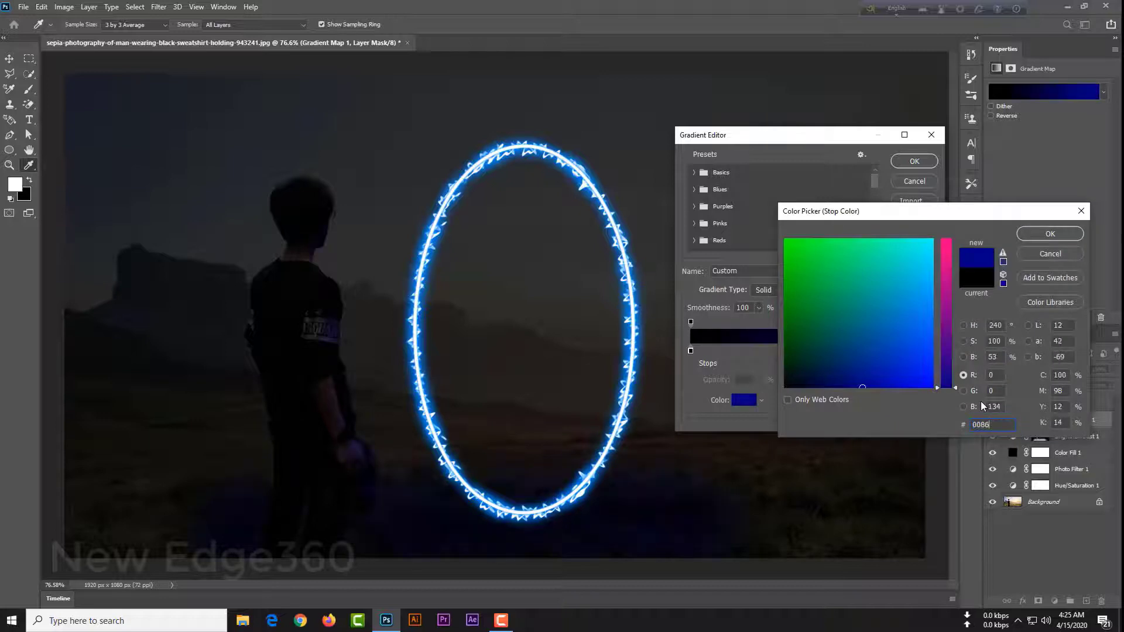
pyautogui.click(1050, 234)
pyautogui.click(914, 161)
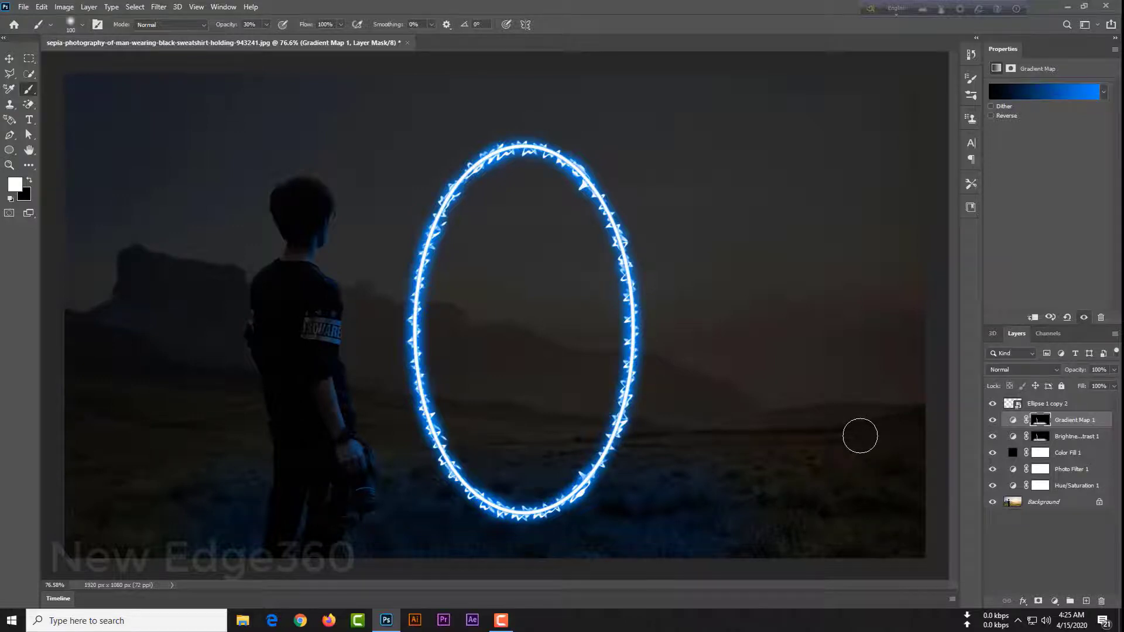
# Step: Rebuild the gradient from the Foreground to Background preset, black to blue, with 50% location
pyautogui.click(1045, 92)
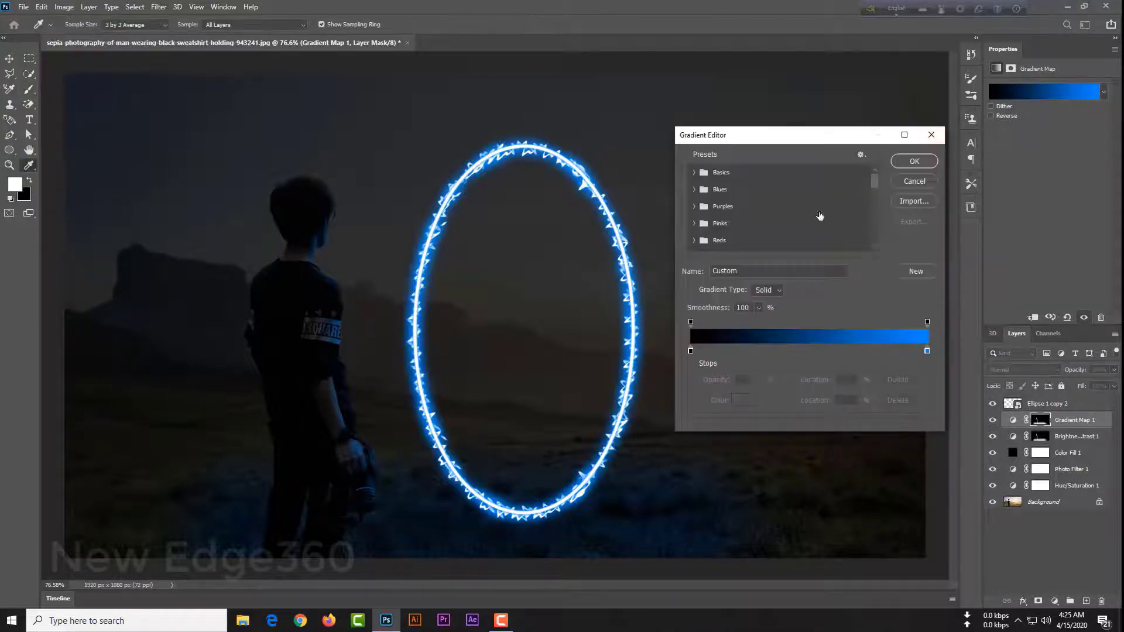
pyautogui.click(694, 172)
pyautogui.click(739, 187)
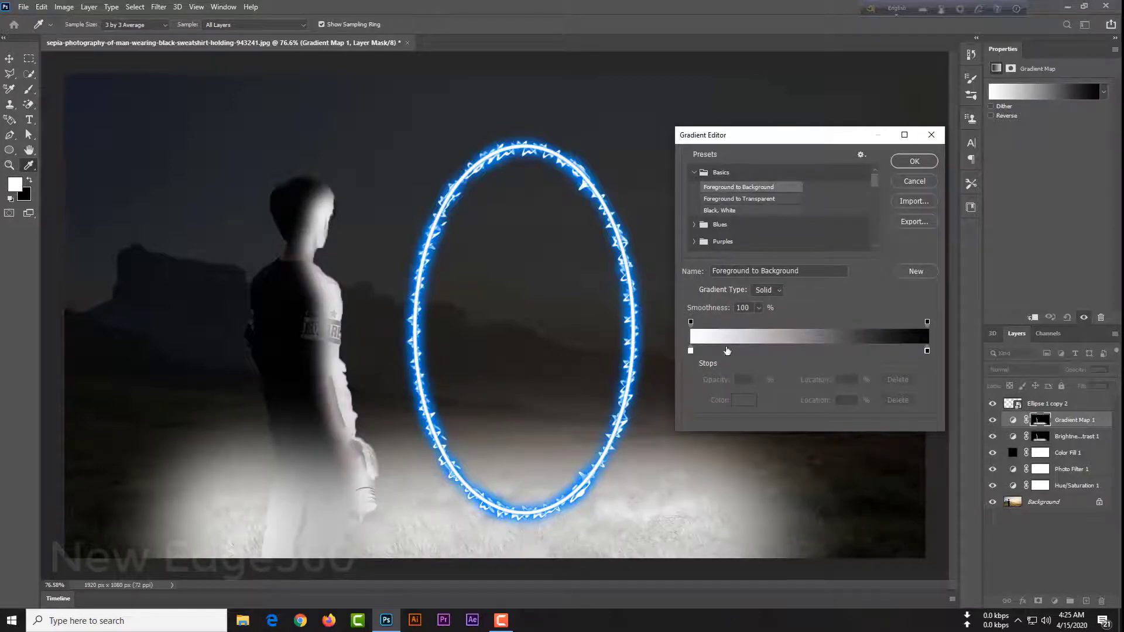
pyautogui.click(690, 351)
pyautogui.click(744, 400)
pyautogui.press('Return')
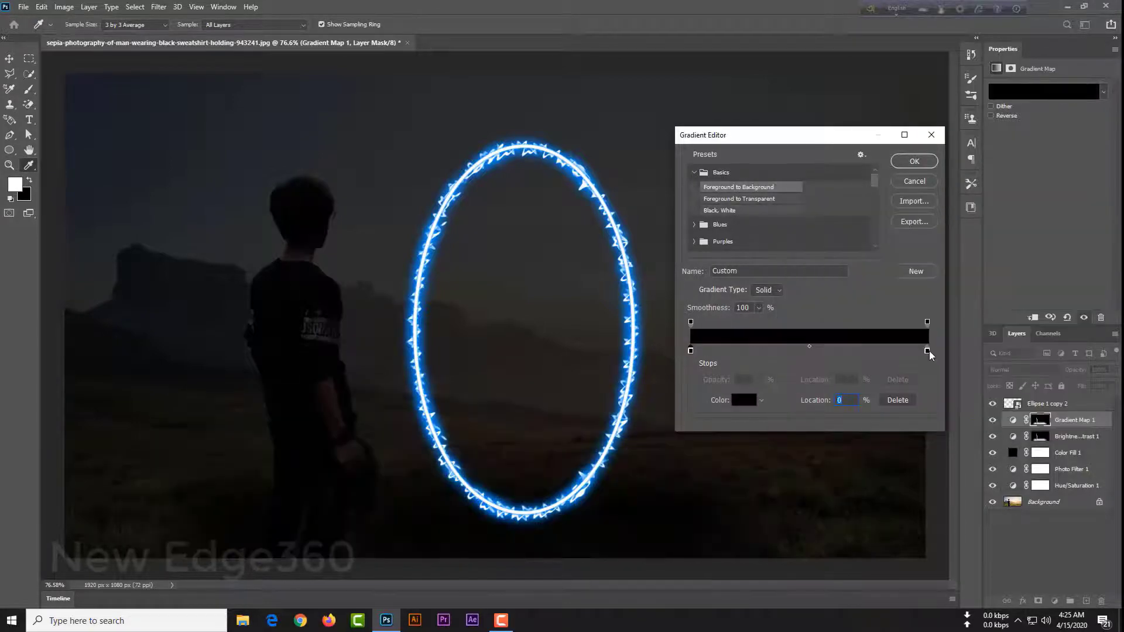
pyautogui.doubleClick(927, 351)
pyautogui.press('Return')
pyautogui.write('50')
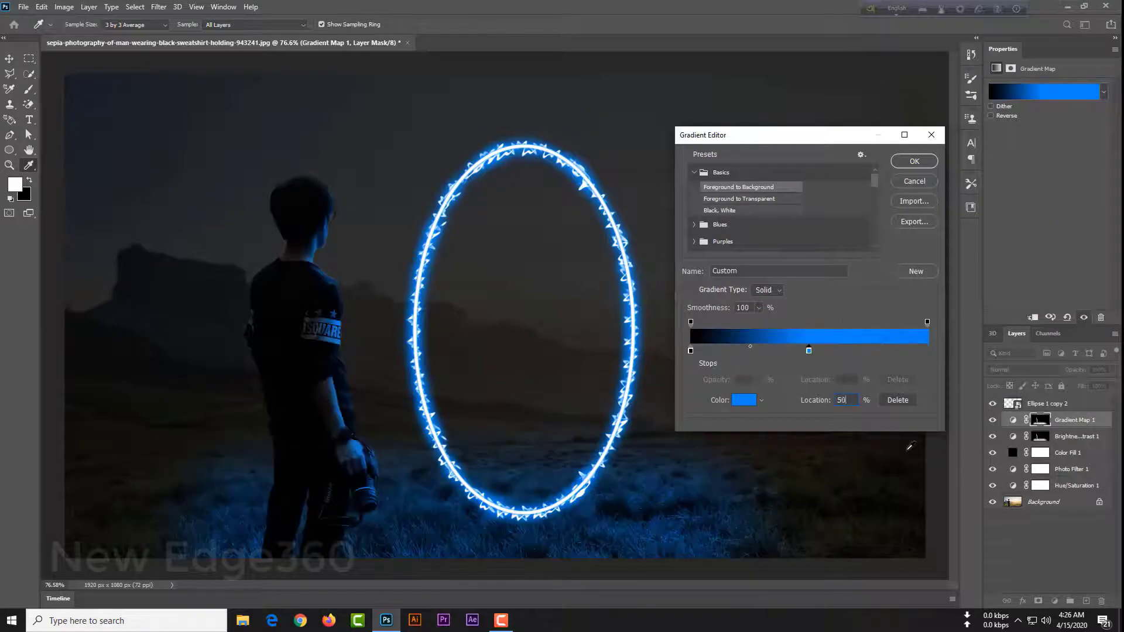
pyautogui.click(914, 165)
pyautogui.press('b')
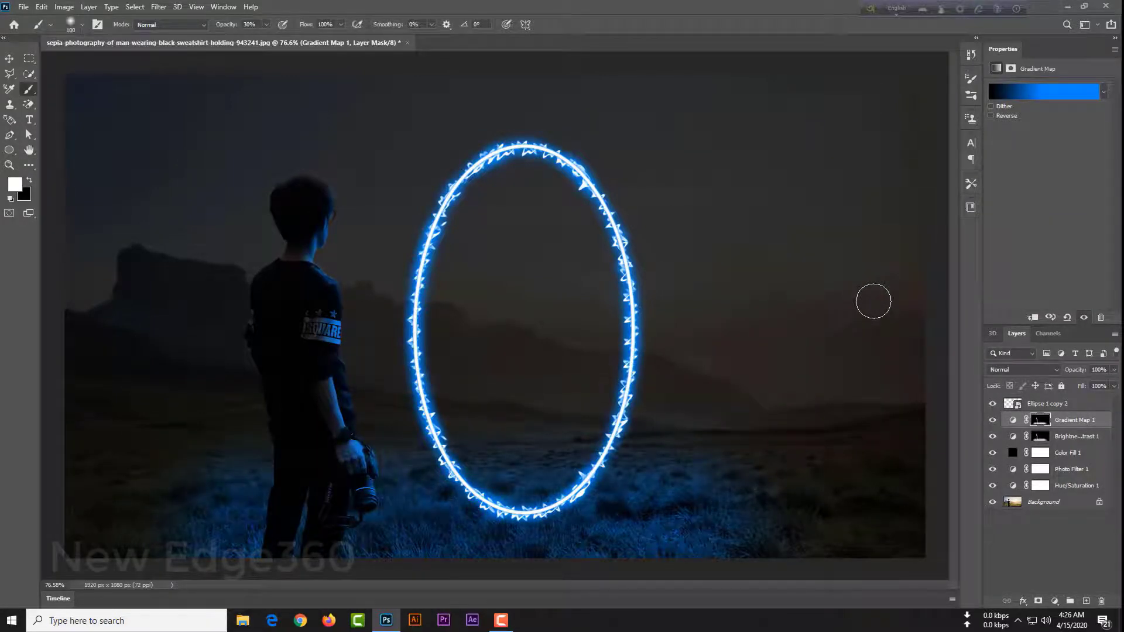
# Step: Set Gradient Map 1 to Color blend mode at 60% opacity, then load its mask as a selection
pyautogui.click(1041, 453)
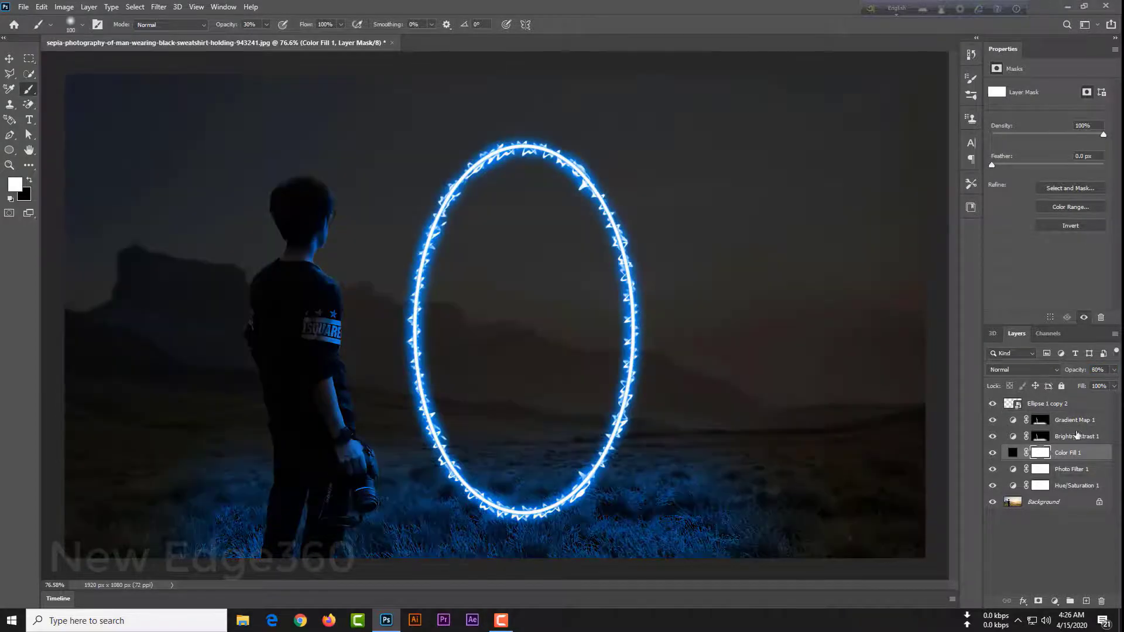
pyautogui.click(1079, 422)
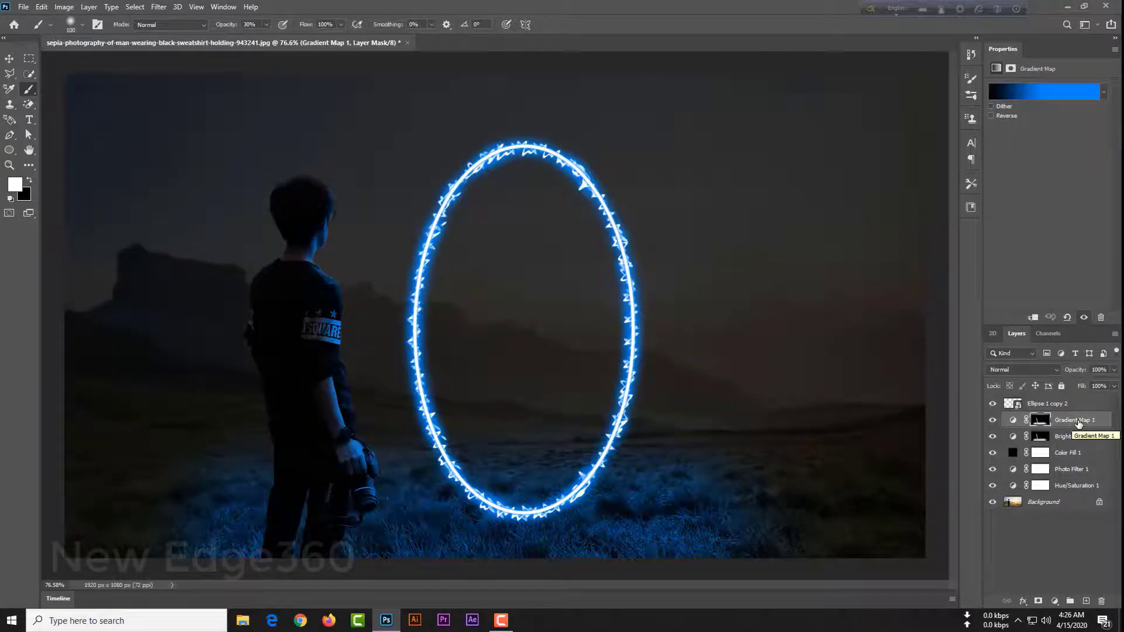
pyautogui.click(1040, 420)
pyautogui.click(1024, 369)
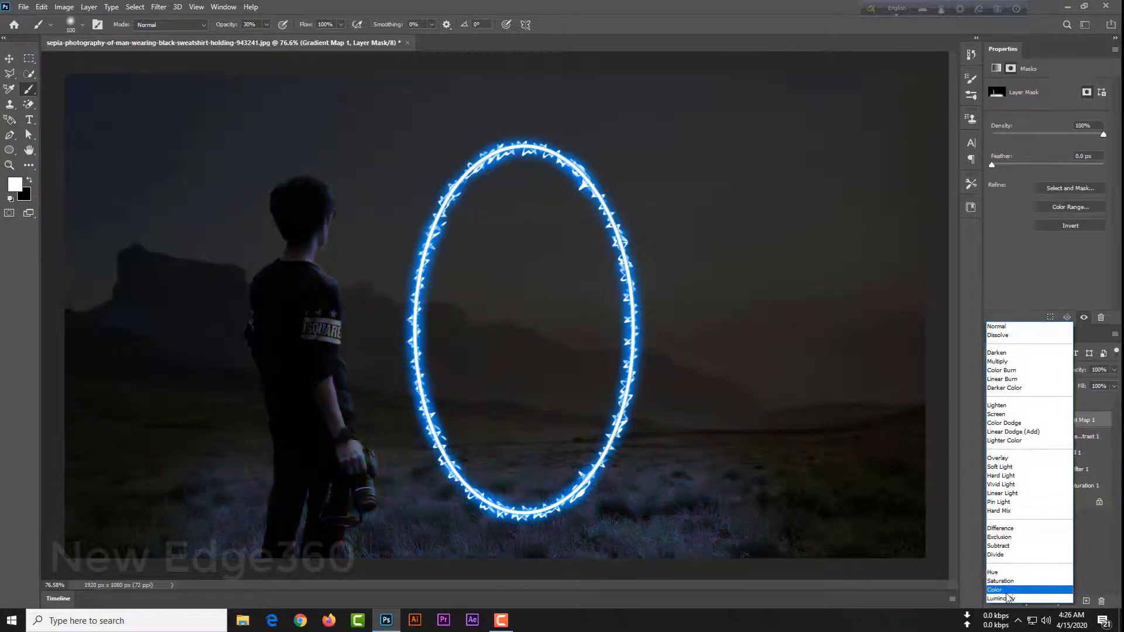
pyautogui.click(1013, 572)
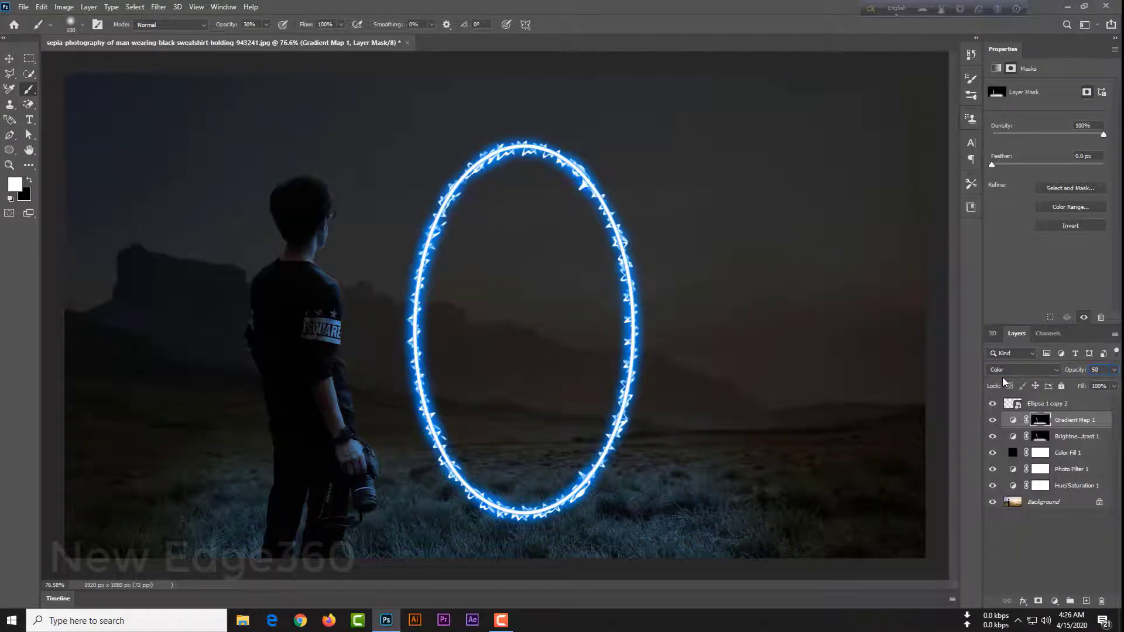
pyautogui.press('BackSpace')
pyautogui.press('BackSpace')
pyautogui.write('60')
pyautogui.press('Return')
pyautogui.keyDown('ctrl'); pyautogui.click(1045, 430); pyautogui.keyUp('ctrl')
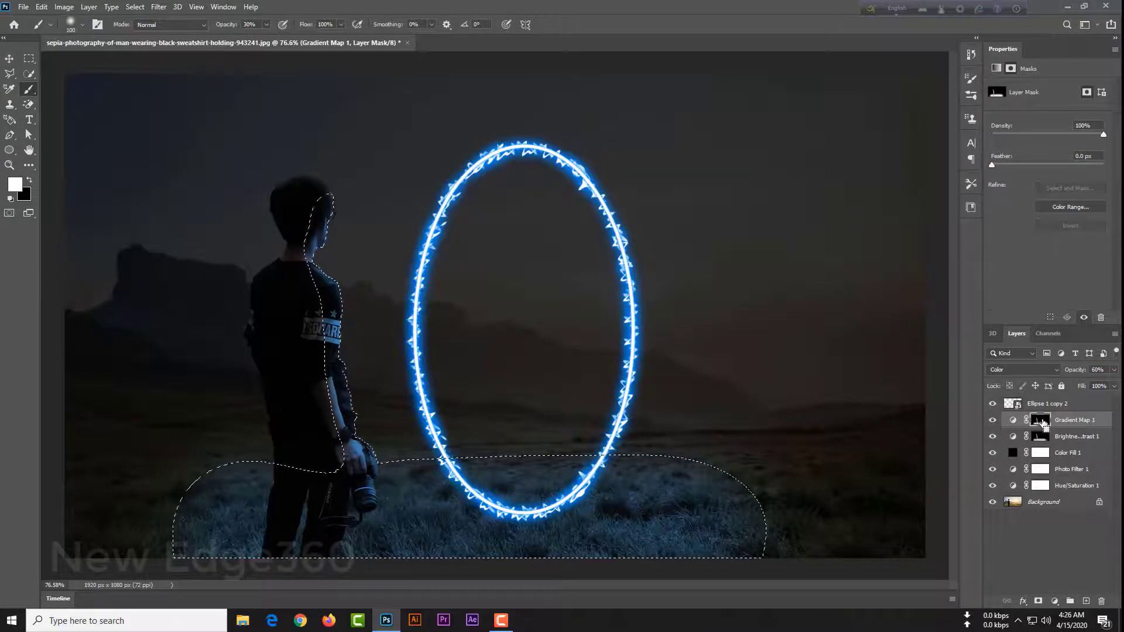
# Step: Fill the selection on the Color Fill 1 mask with black to lift the dark fill
pyautogui.click(1042, 453)
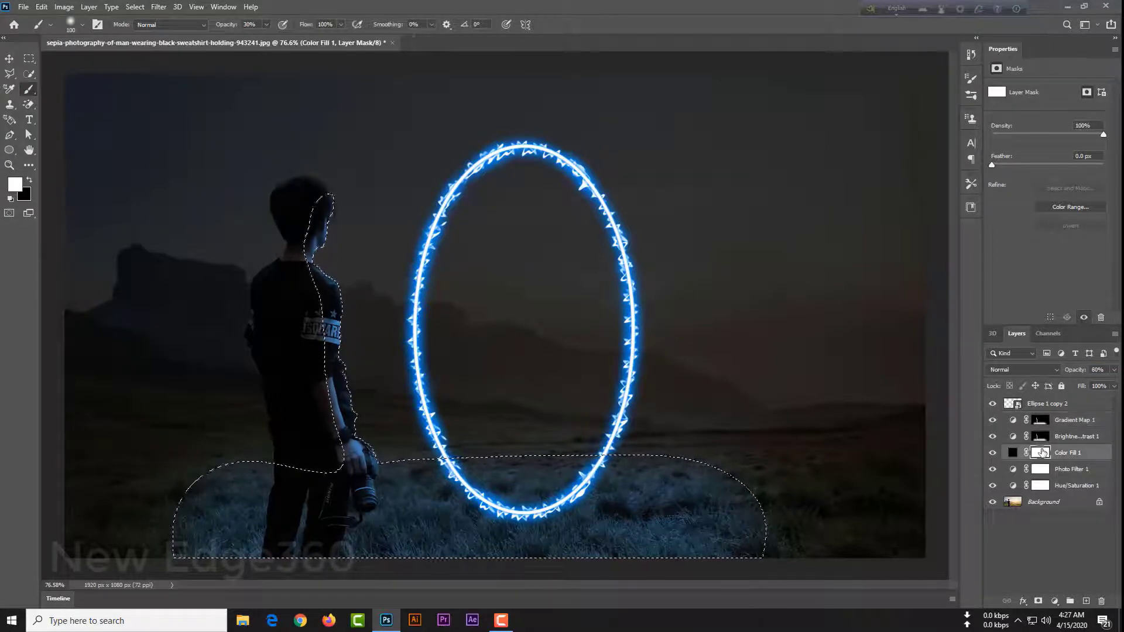
pyautogui.click(15, 185)
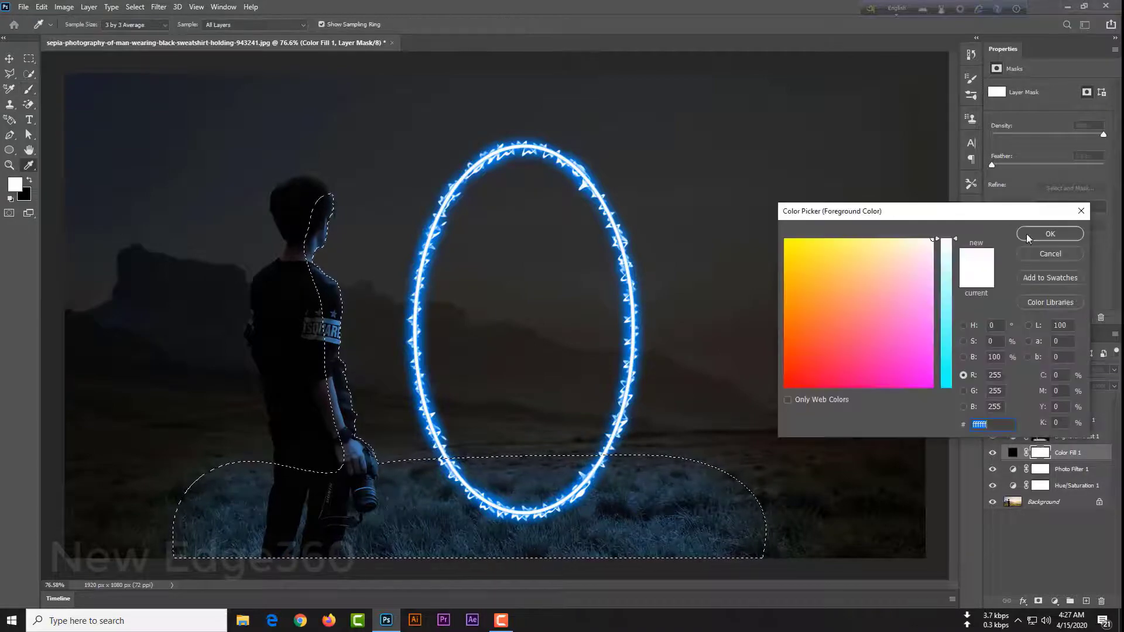
pyautogui.press('Escape')
pyautogui.click(30, 181)
pyautogui.click(41, 7)
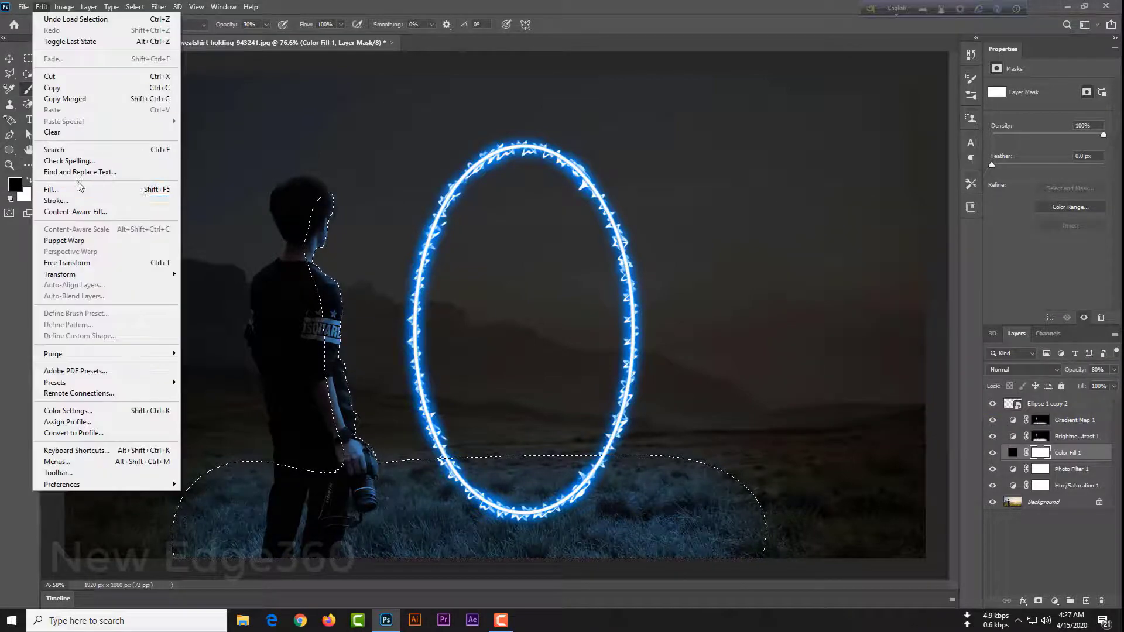
pyautogui.click(53, 192)
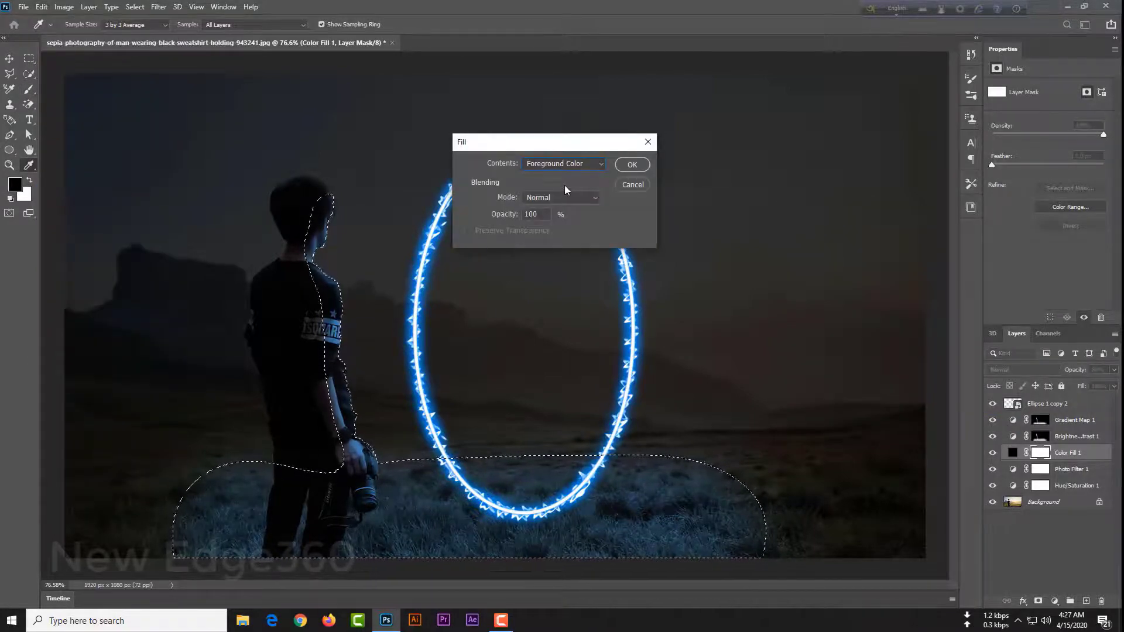
pyautogui.press('Return')
# Step: Deselect and reduce the fill mask's Density to 20%
pyautogui.press('b')
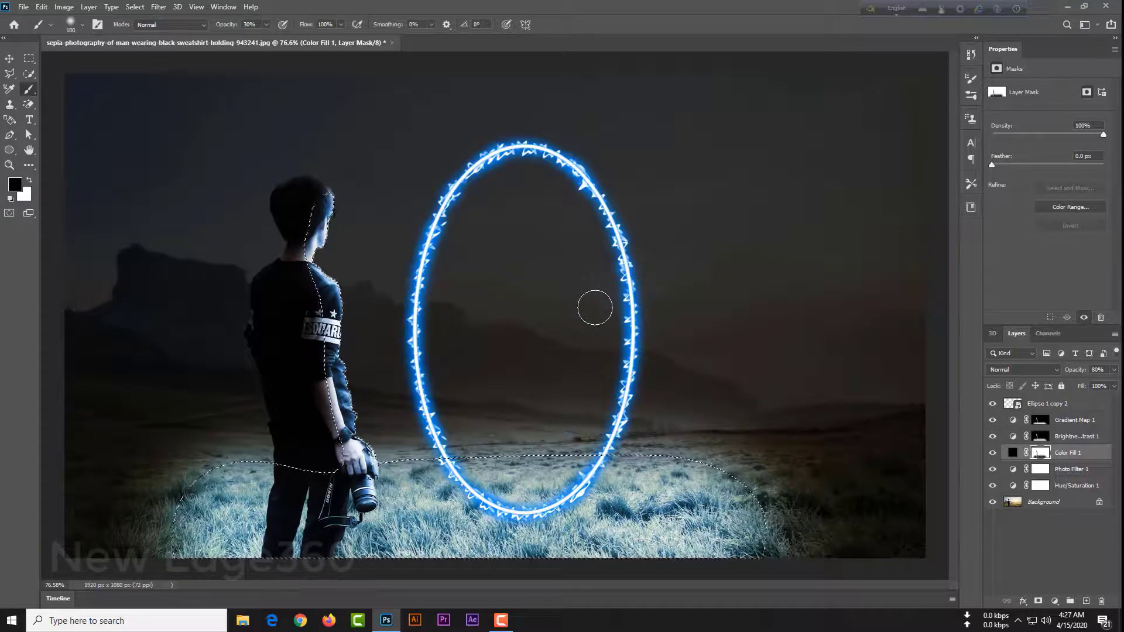
pyautogui.hotkey('ctrl', 's')
pyautogui.click(795, 126)
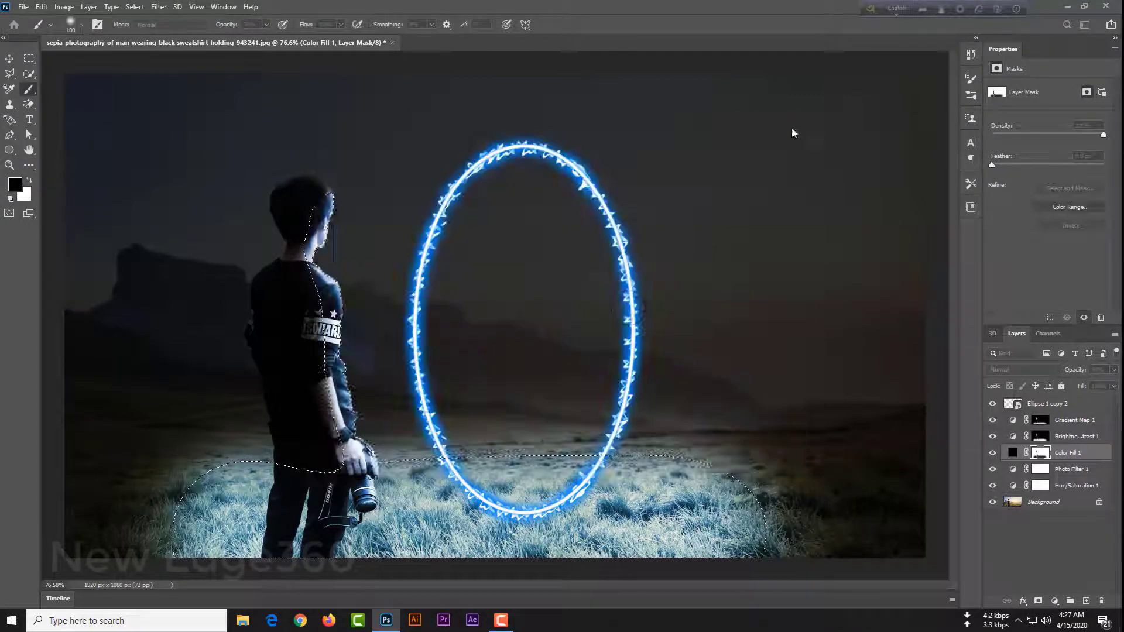
pyautogui.hotkey('ctrl', 'd')
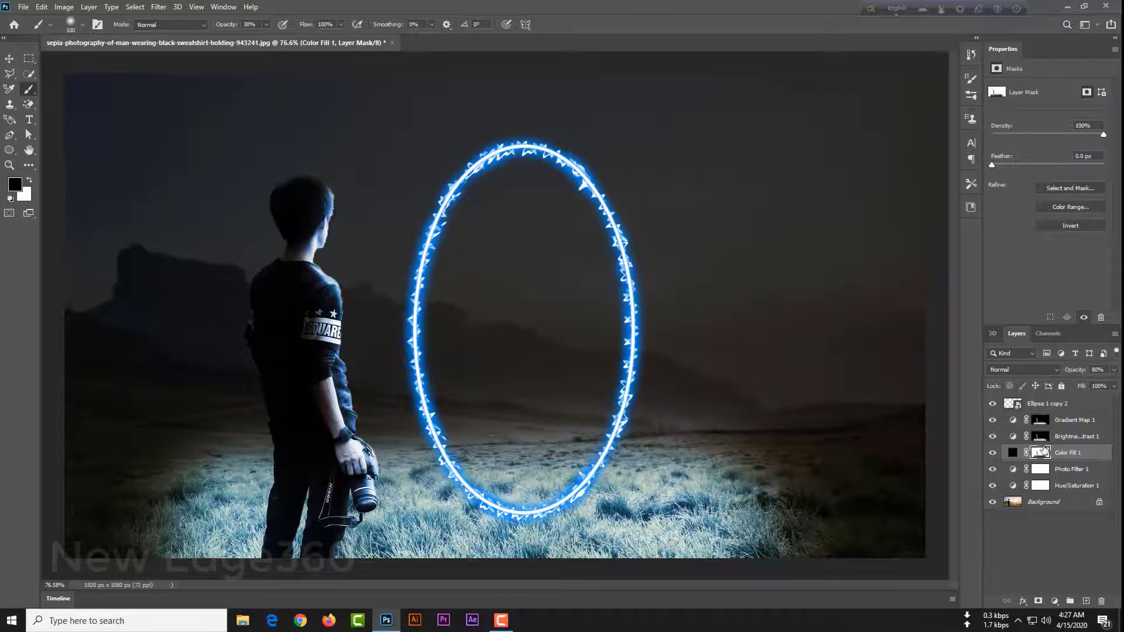
pyautogui.write('20')
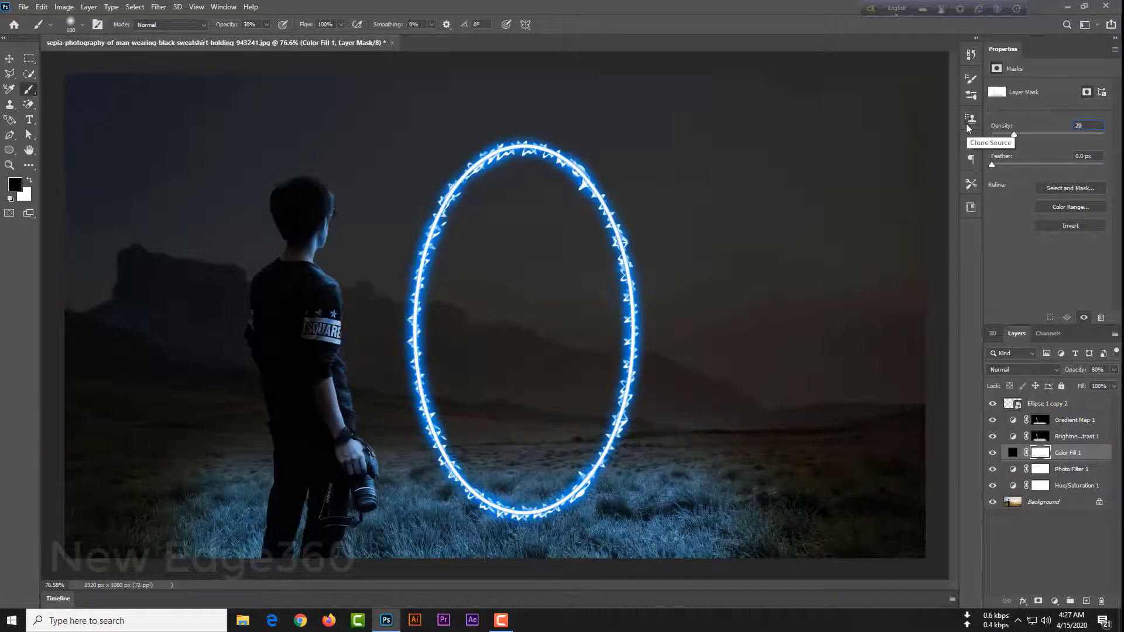
pyautogui.click(1066, 506)
# Step: Duplicate the Background and apply a Large Ripple distortion to the copy
pyautogui.hotkey('ctrl', 'j')
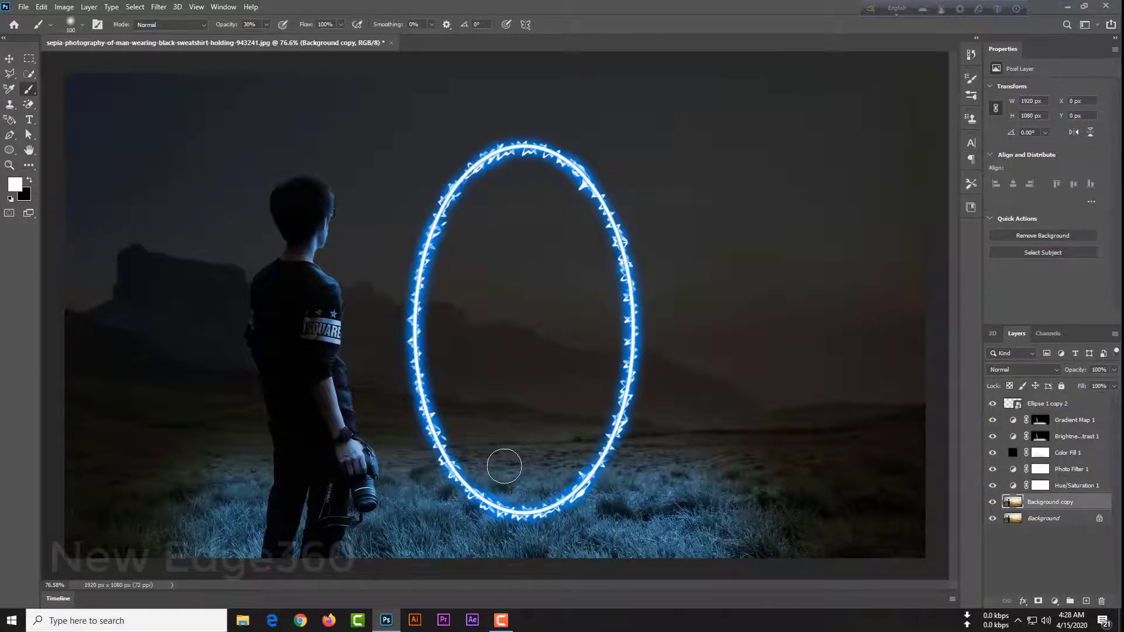
pyautogui.click(159, 7)
pyautogui.click(328, 197)
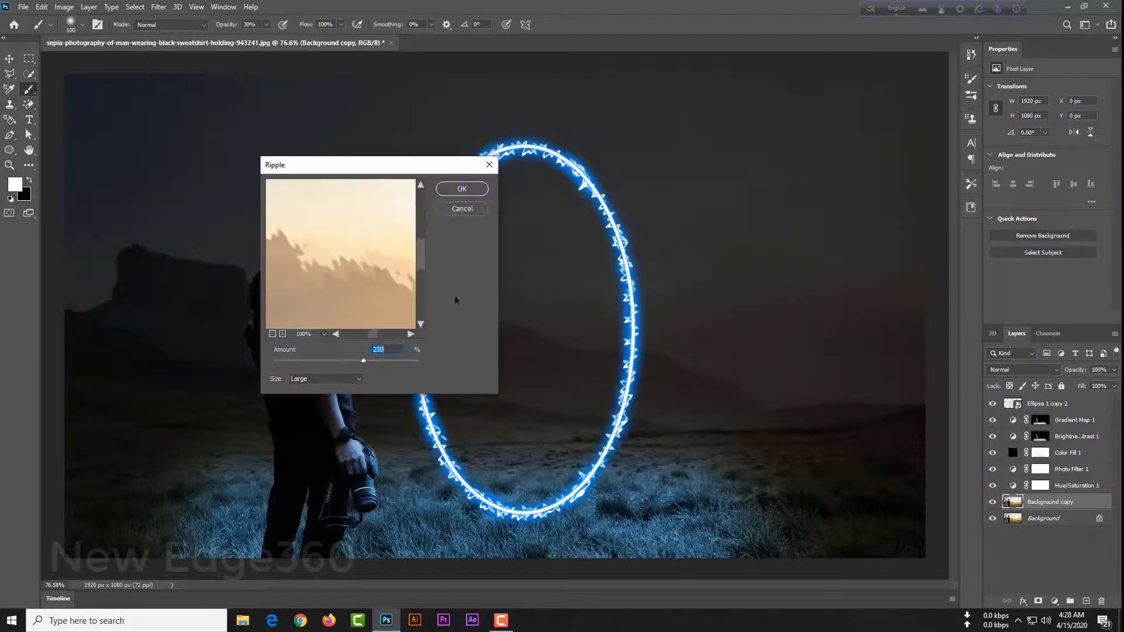
pyautogui.click(326, 379)
pyautogui.click(325, 412)
pyautogui.press('Return')
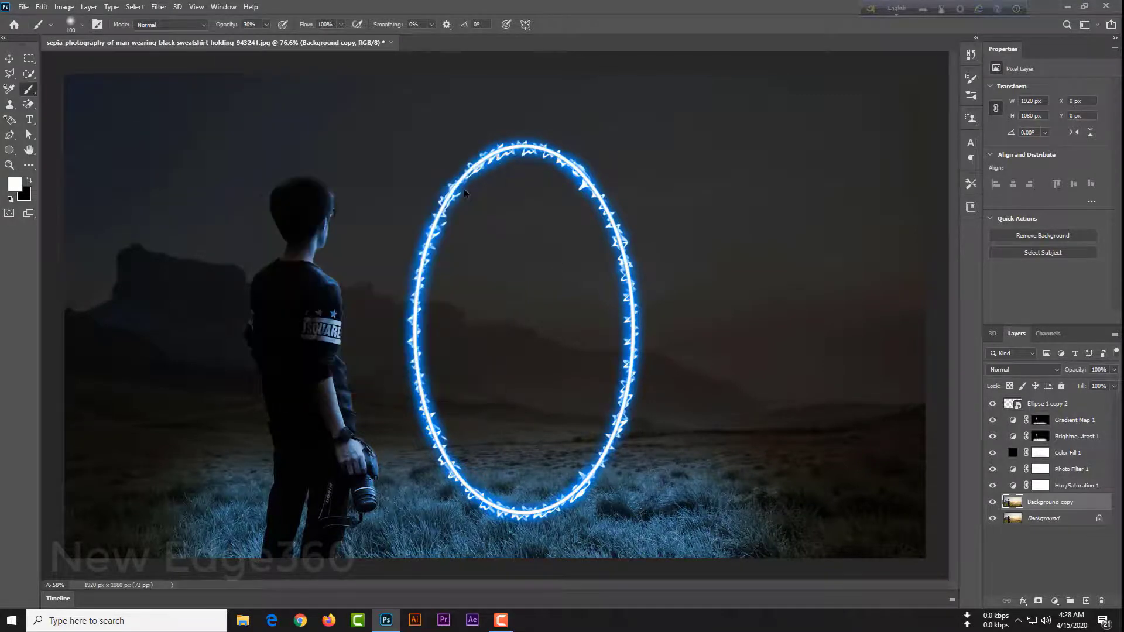
# Step: Hide the ripple with an inverted layer mask and paint a little back in with white
pyautogui.click(1038, 601)
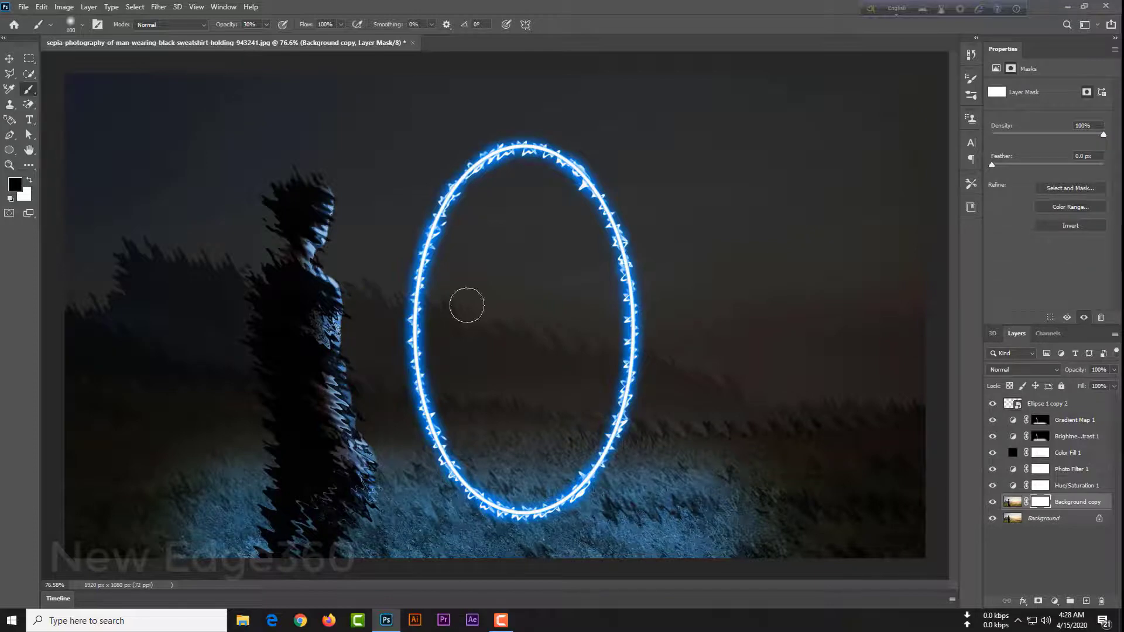
pyautogui.click(42, 6)
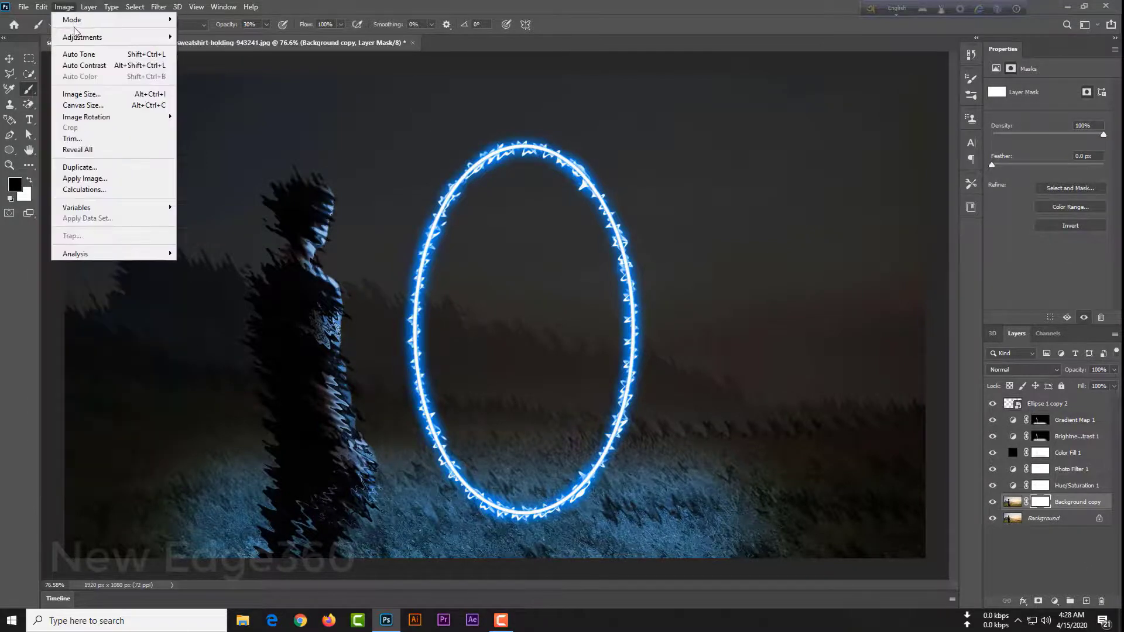
pyautogui.click(234, 170)
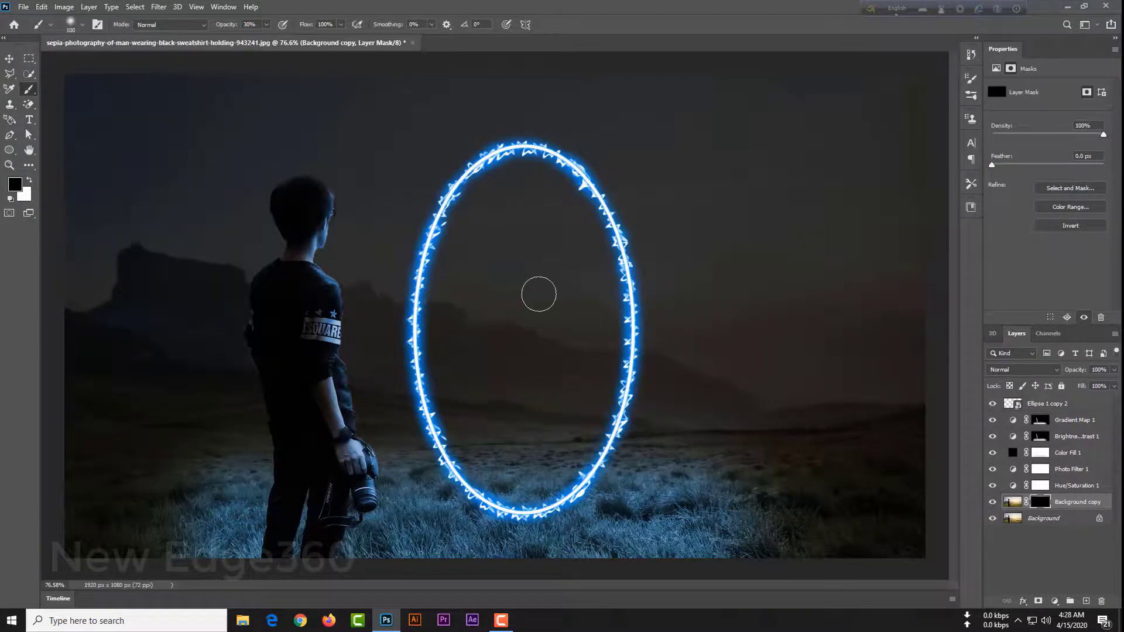
pyautogui.click(28, 180)
pyautogui.moveTo(554, 301); pyautogui.dragTo(555, 397)
pyautogui.click(83, 25)
pyautogui.press('Return')
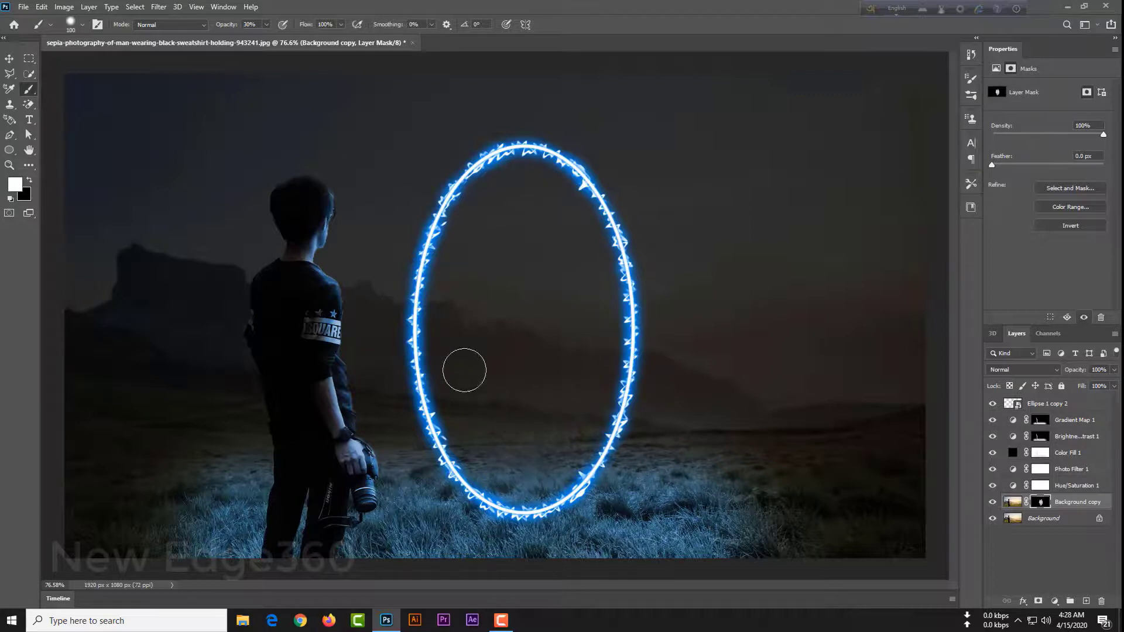
pyautogui.scroll(-1, 538, 370)
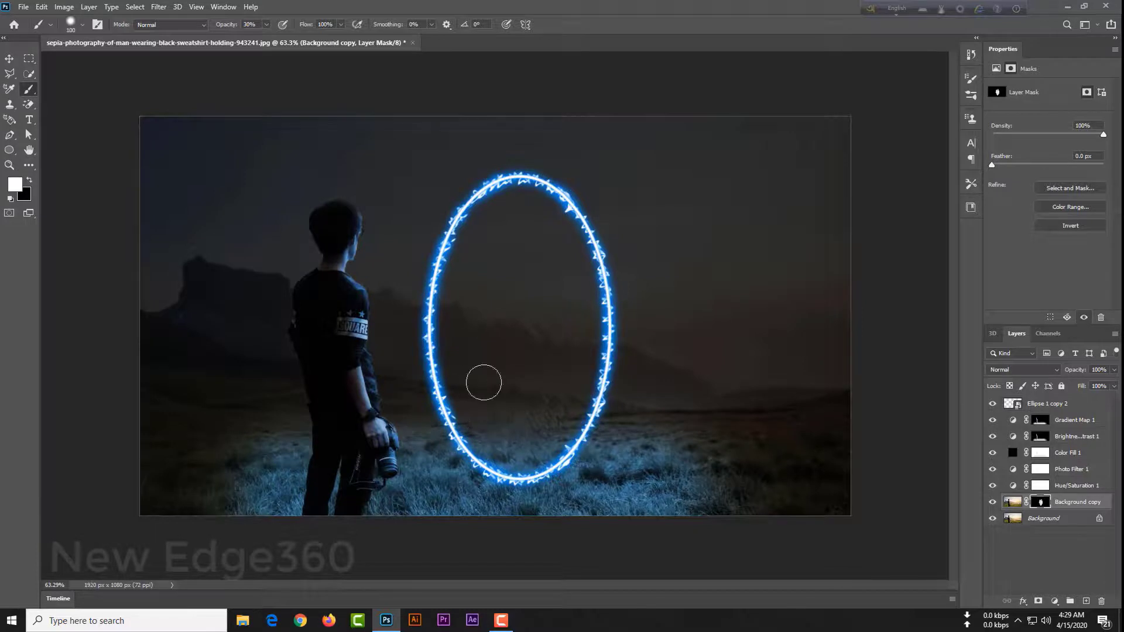
pyautogui.scroll(-1, 726, 451)
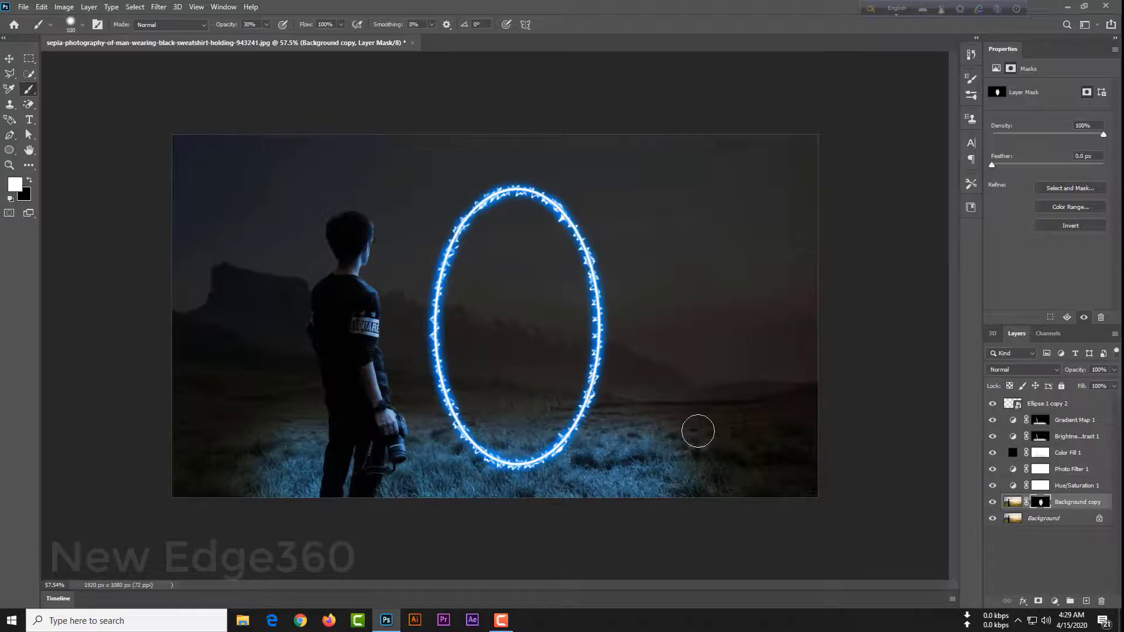
# Step: Add a Hue/Saturation layer with Hue 156 above the portal ring, toggling it to compare
pyautogui.click(1049, 403)
pyautogui.click(1054, 601)
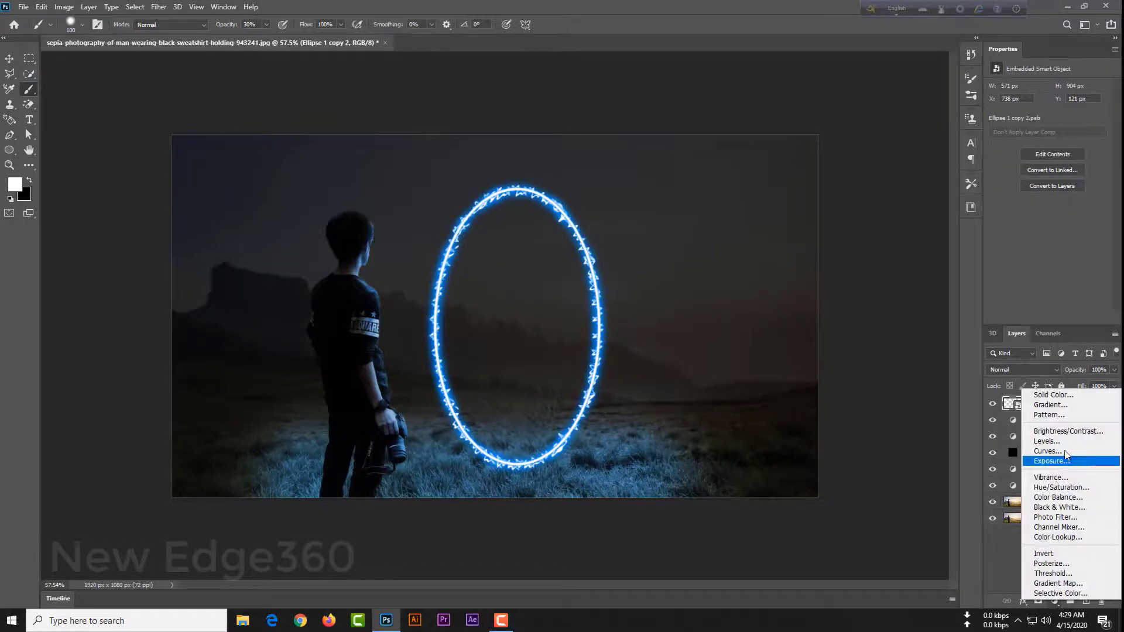
pyautogui.click(1054, 481)
pyautogui.write('156')
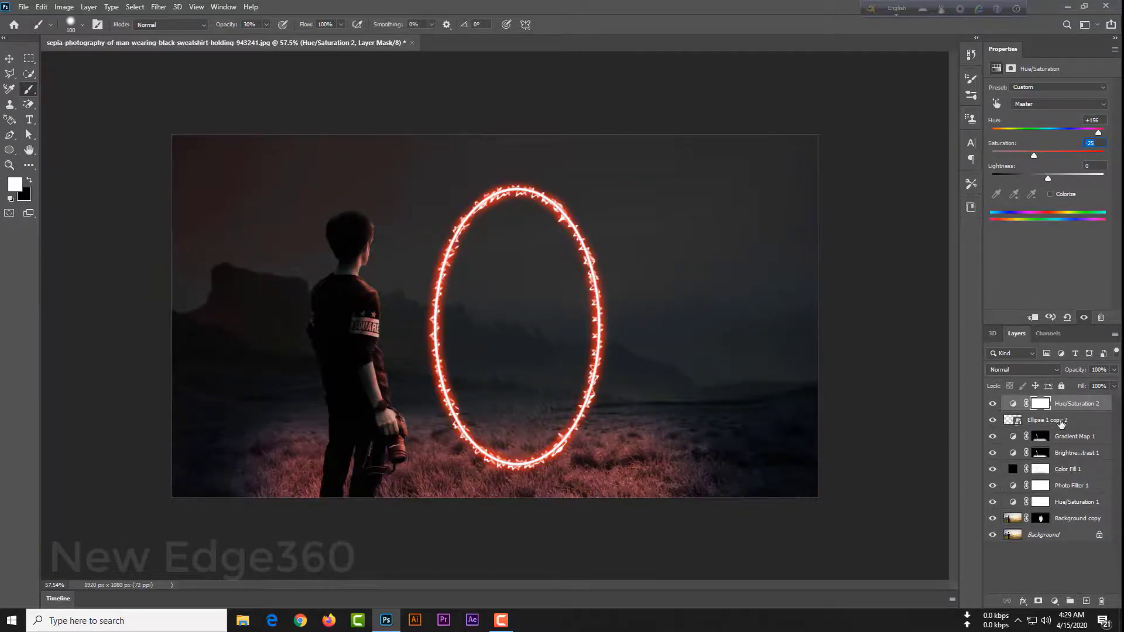
pyautogui.click(994, 404)
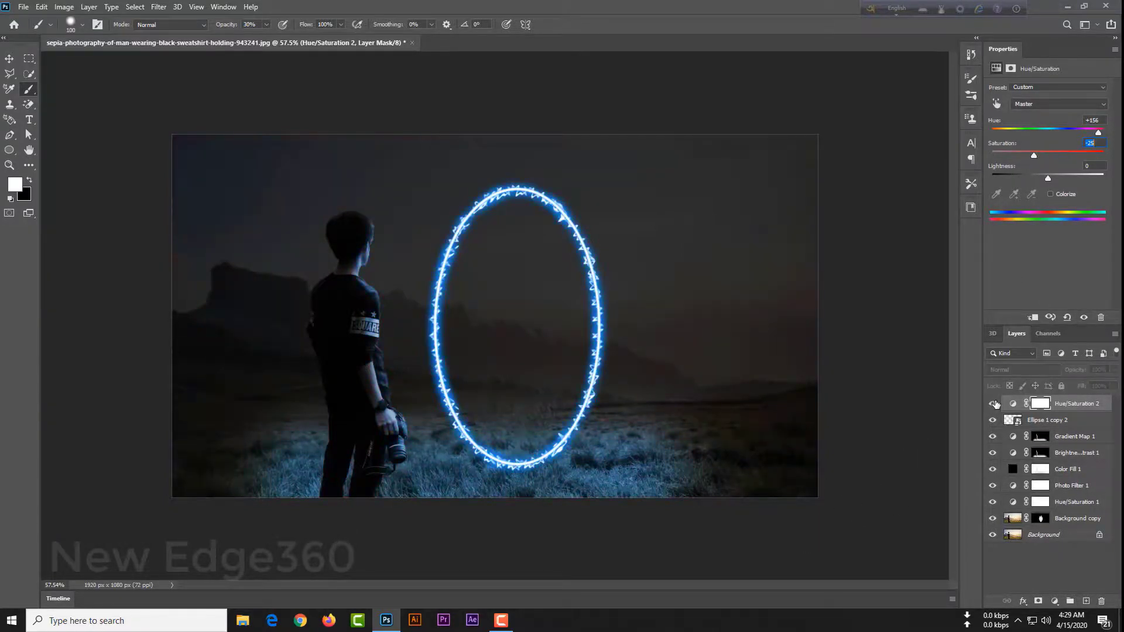
pyautogui.click(993, 403)
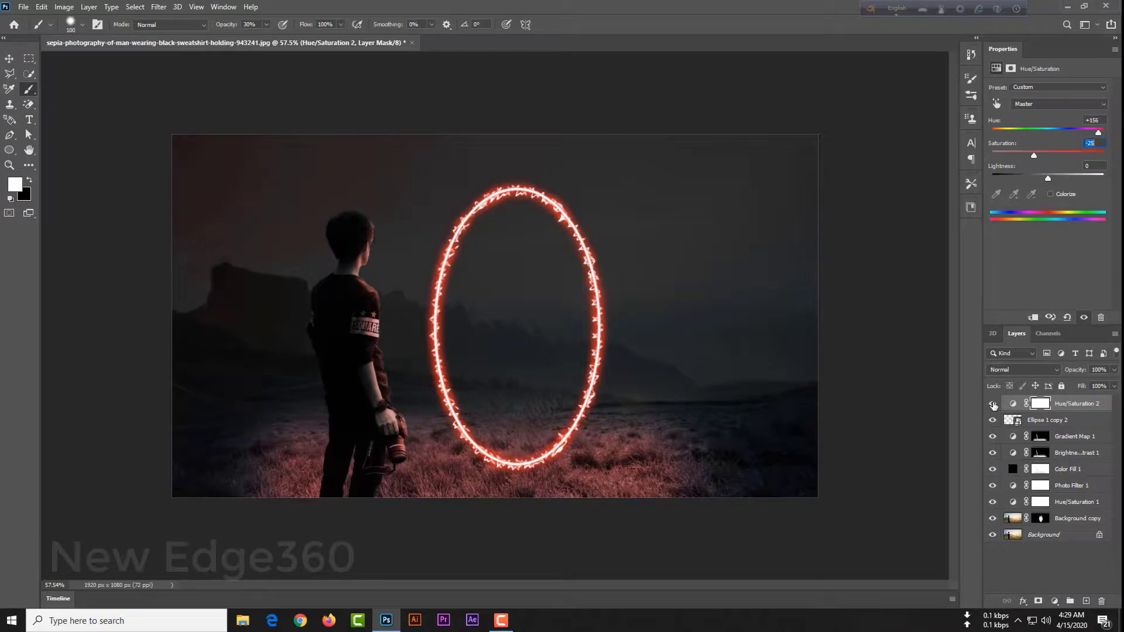